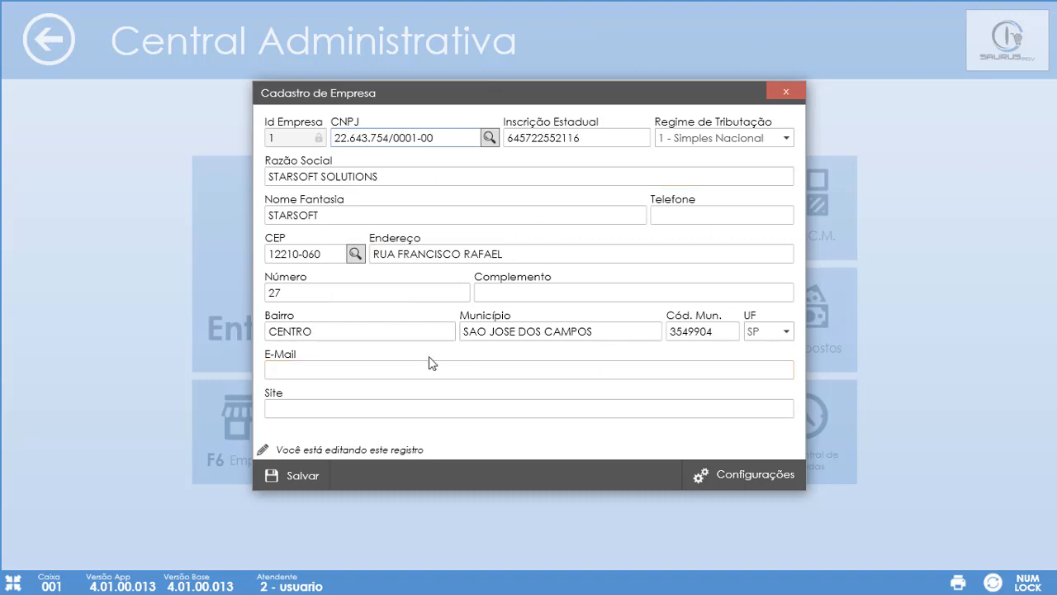
# - Enter the company e-mail address and website starsoft.net.br, then save the company record
pyautogui.click(413, 369)
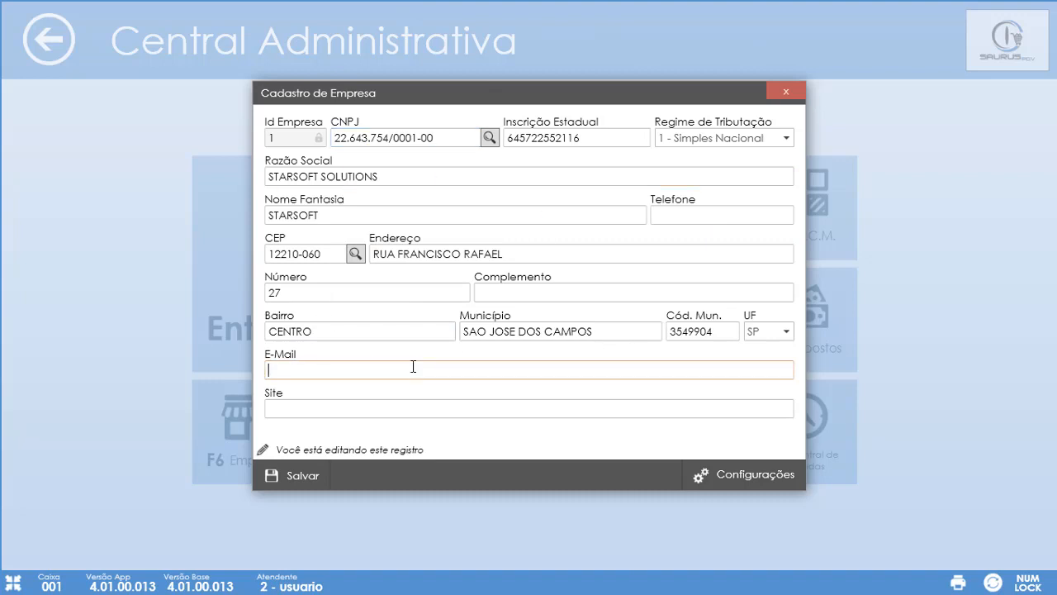
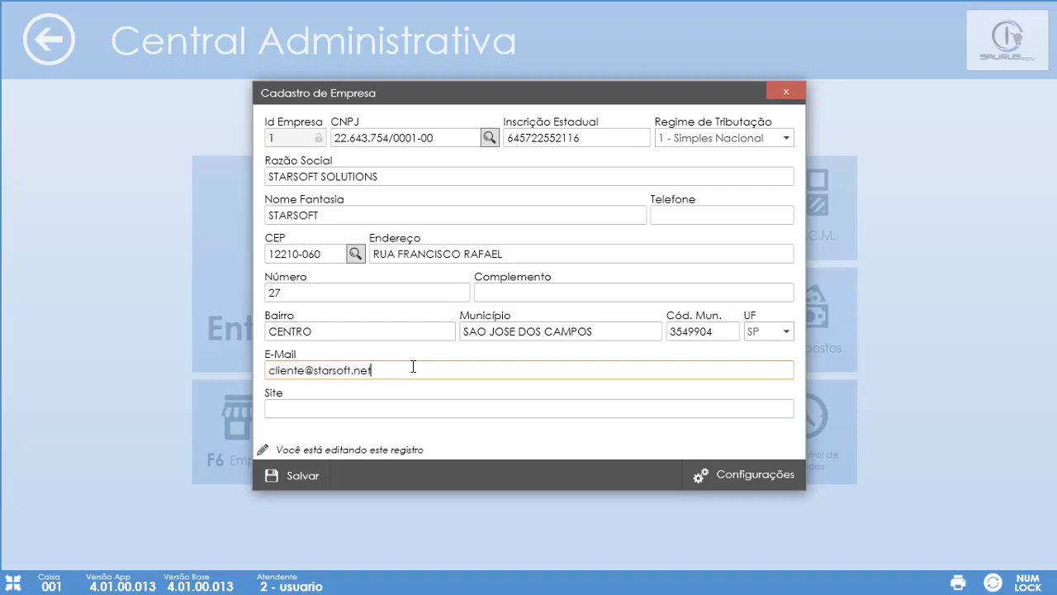
pyautogui.press('Tab')
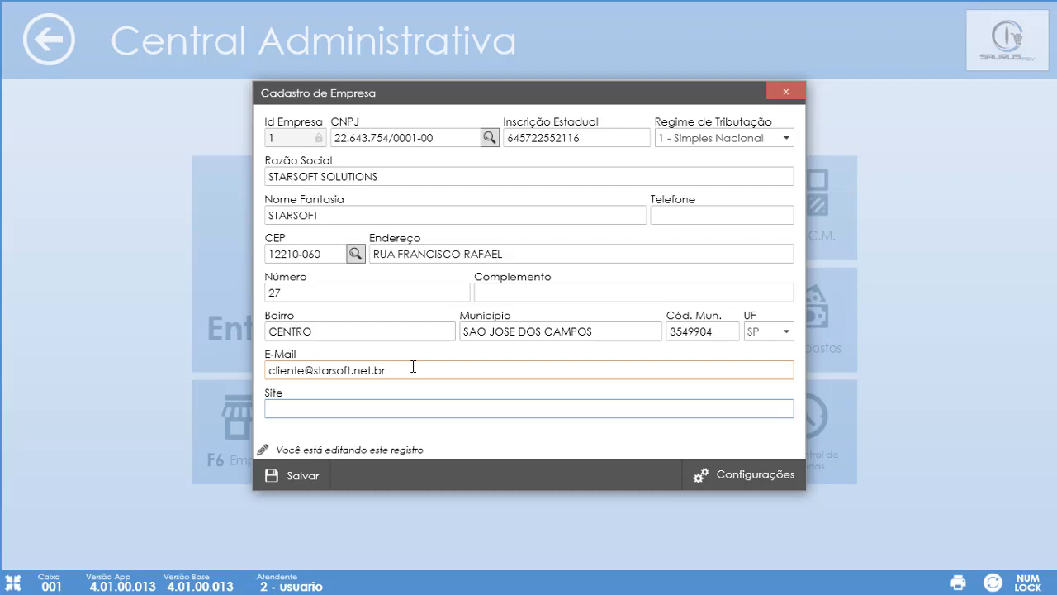
pyautogui.write('starsoft.net.br')
pyautogui.click(298, 479)
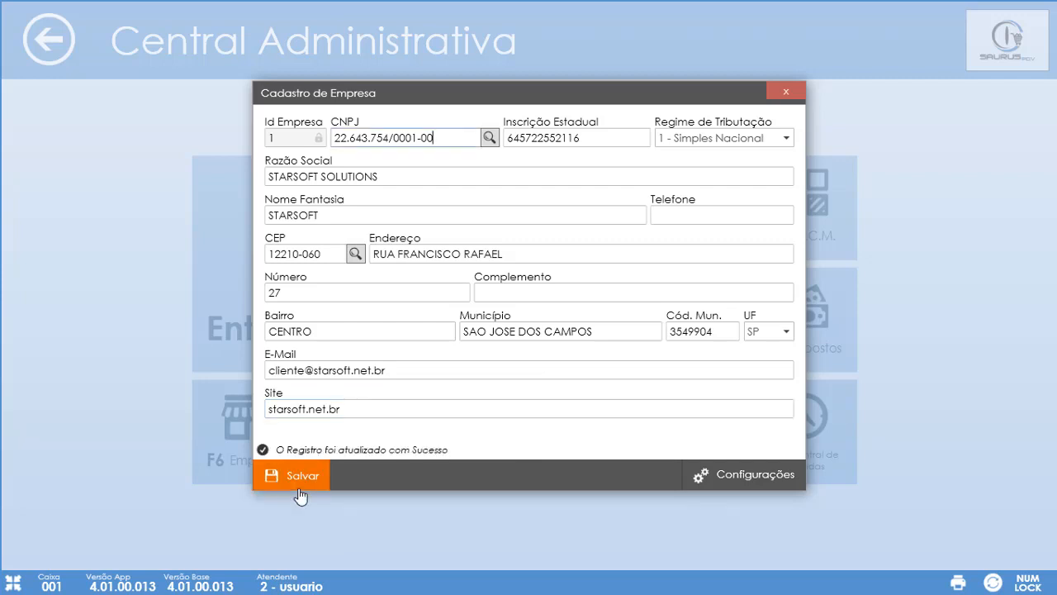
# - Set the address complement to B and save the company record
pyautogui.click(533, 293)
pyautogui.write('ab')
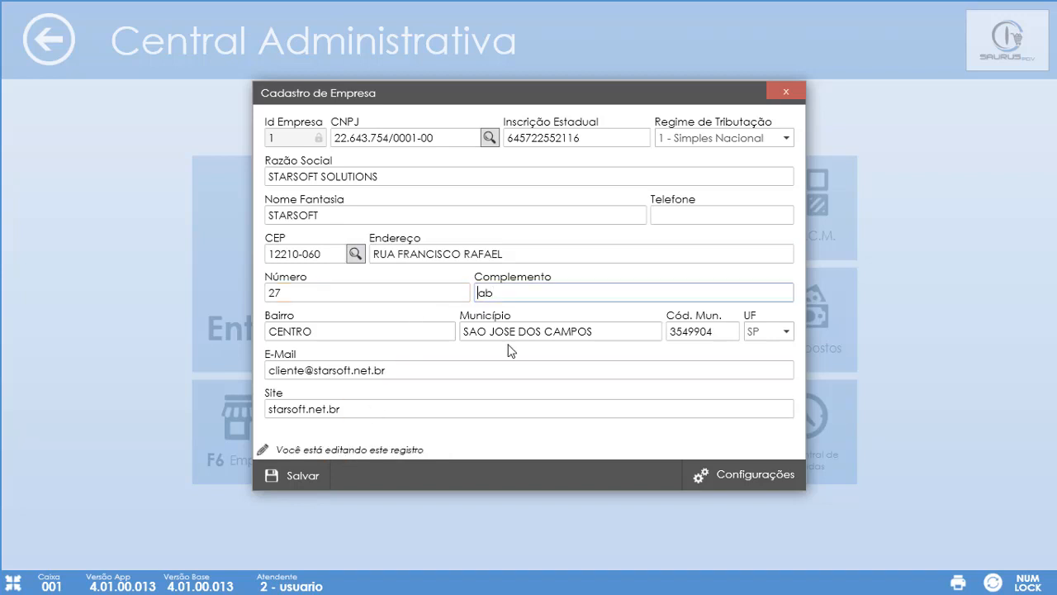
pyautogui.press('Delete')
pyautogui.press('Delete')
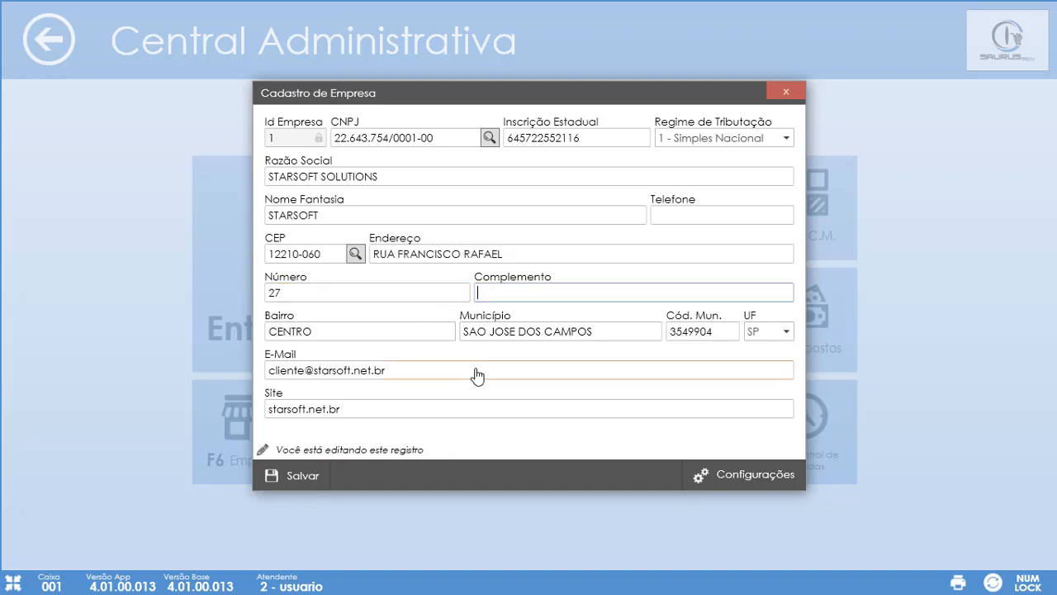
pyautogui.write('B')
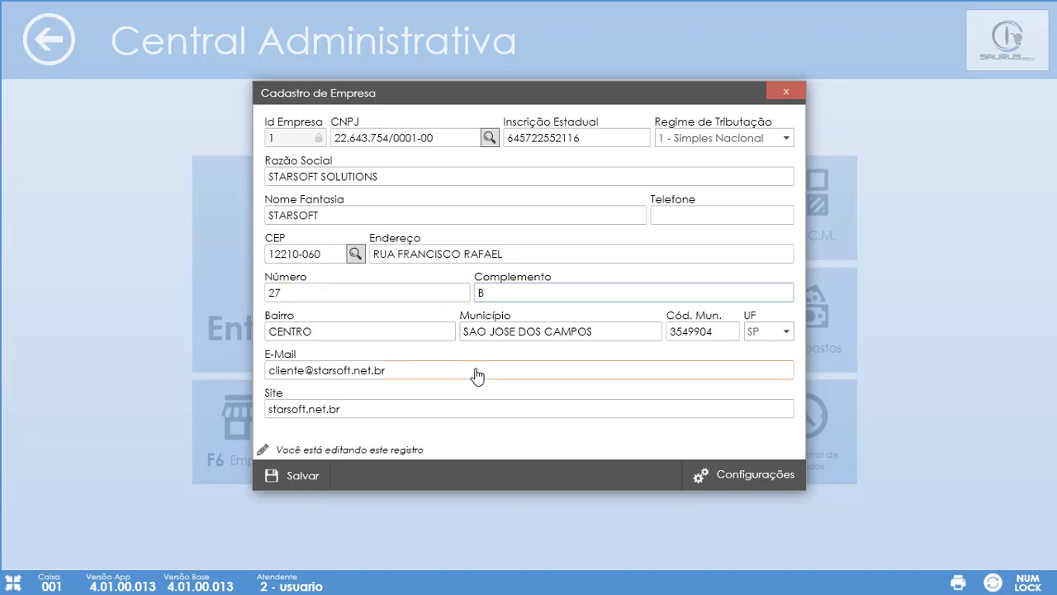
pyautogui.click(327, 481)
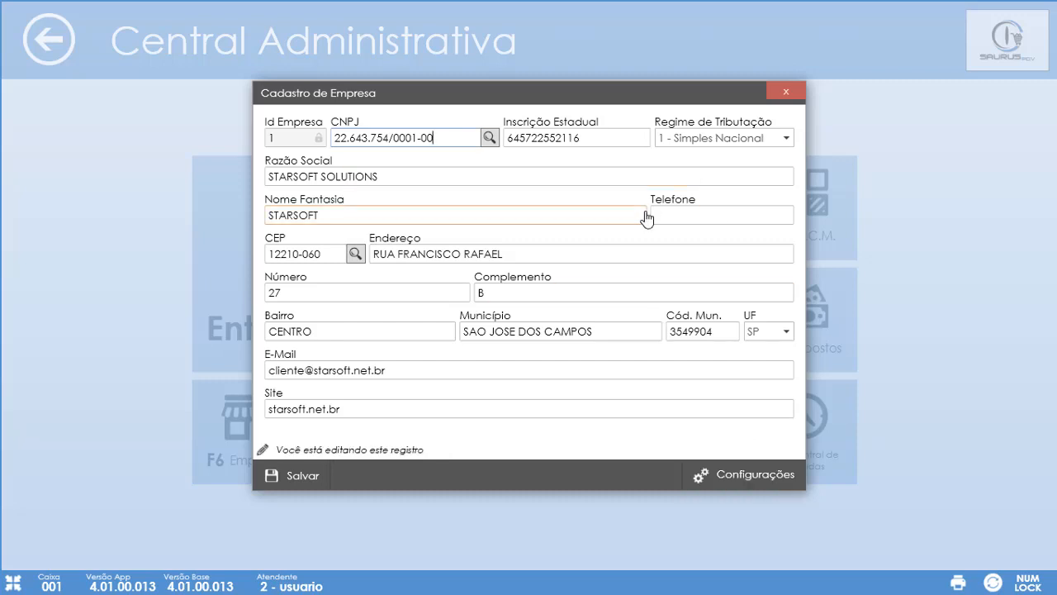
# - Fill in the company's telephone number and save the record again
pyautogui.click(690, 212)
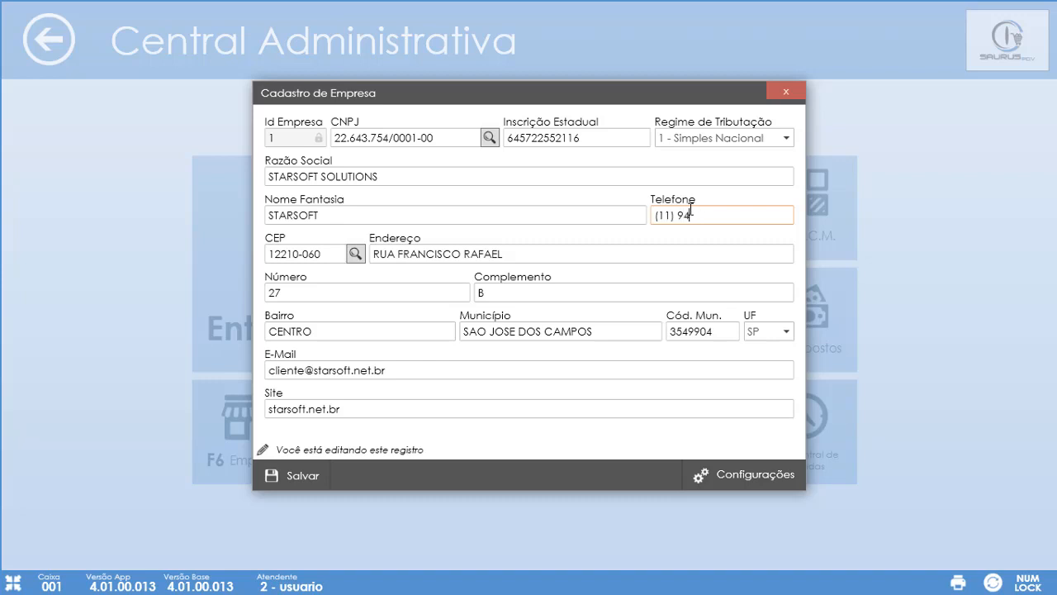
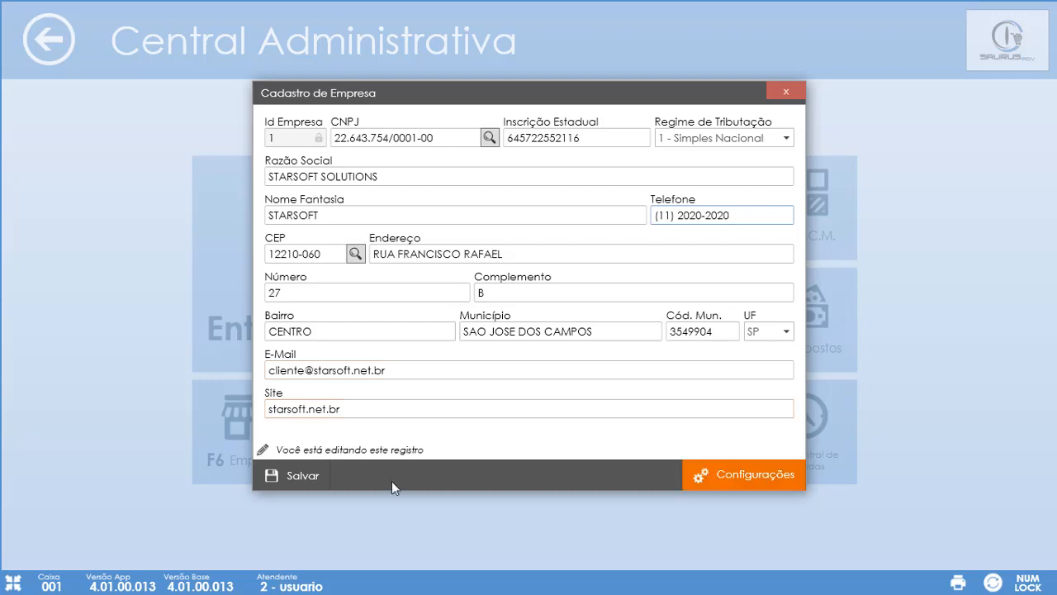
pyautogui.click(289, 488)
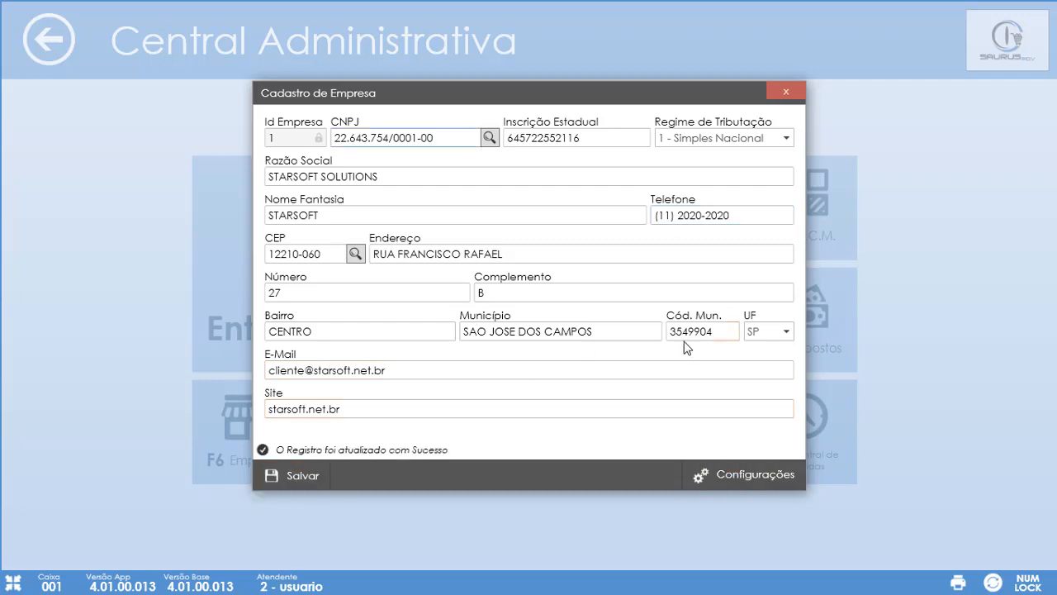
# - Open Configurações da Empresa and expand the Nome da DLL S@T dropdown
pyautogui.click(731, 477)
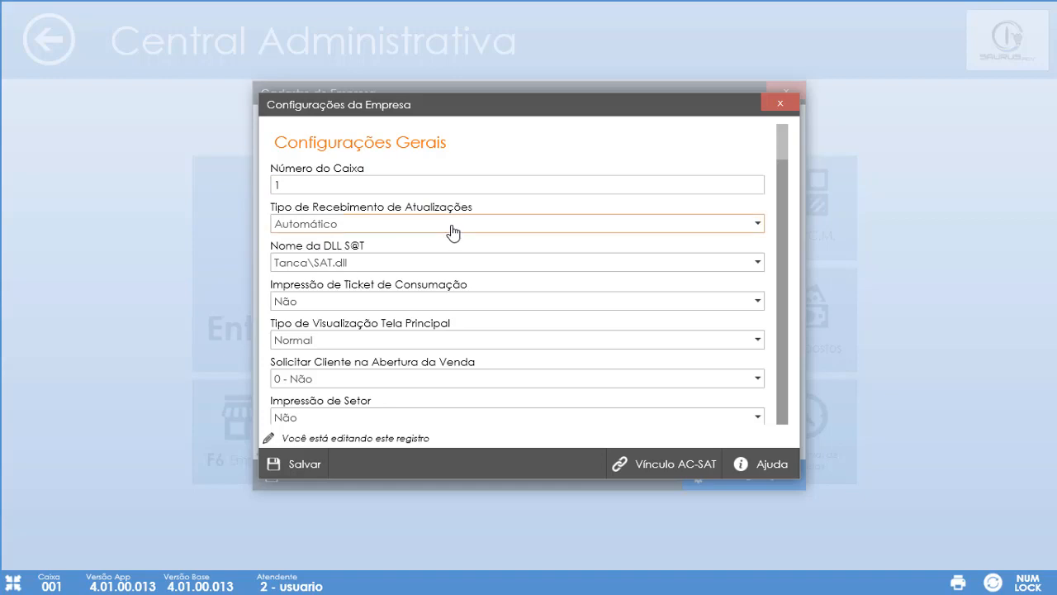
pyautogui.scroll(-3, 404, 248)
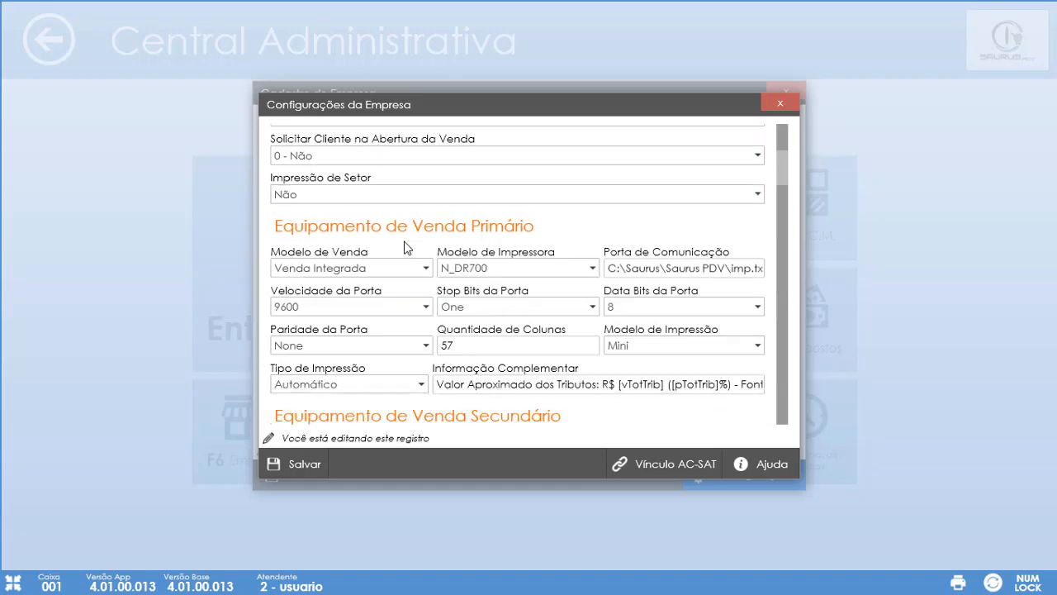
pyautogui.scroll(3, 405, 247)
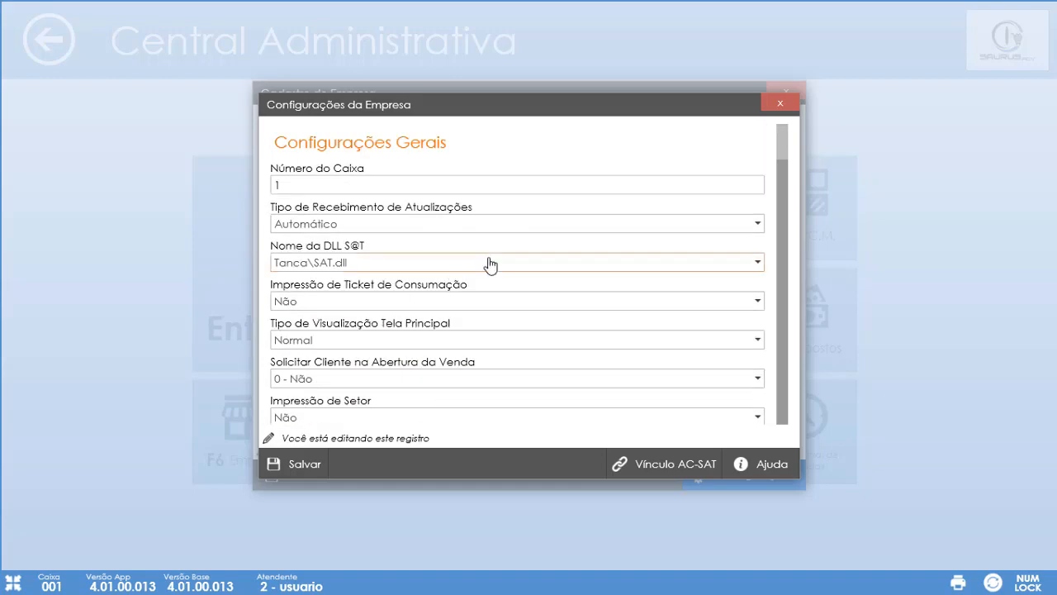
pyautogui.click(492, 263)
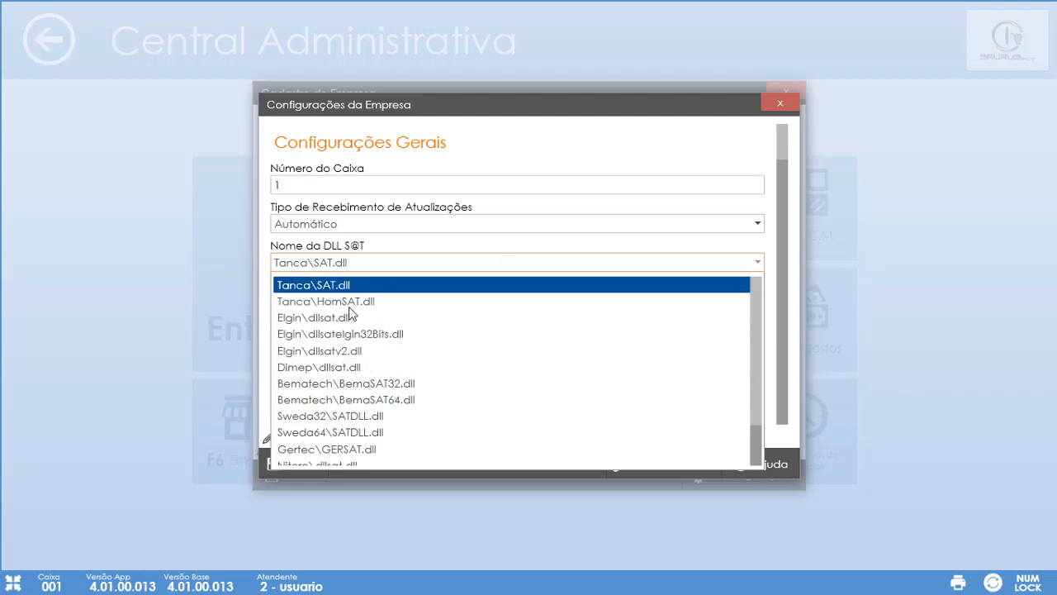
# - Select Nitere\dllsat.dll as the SAT DLL and scroll to Equipamento de Venda Primário
pyautogui.scroll(-1, 350, 450)
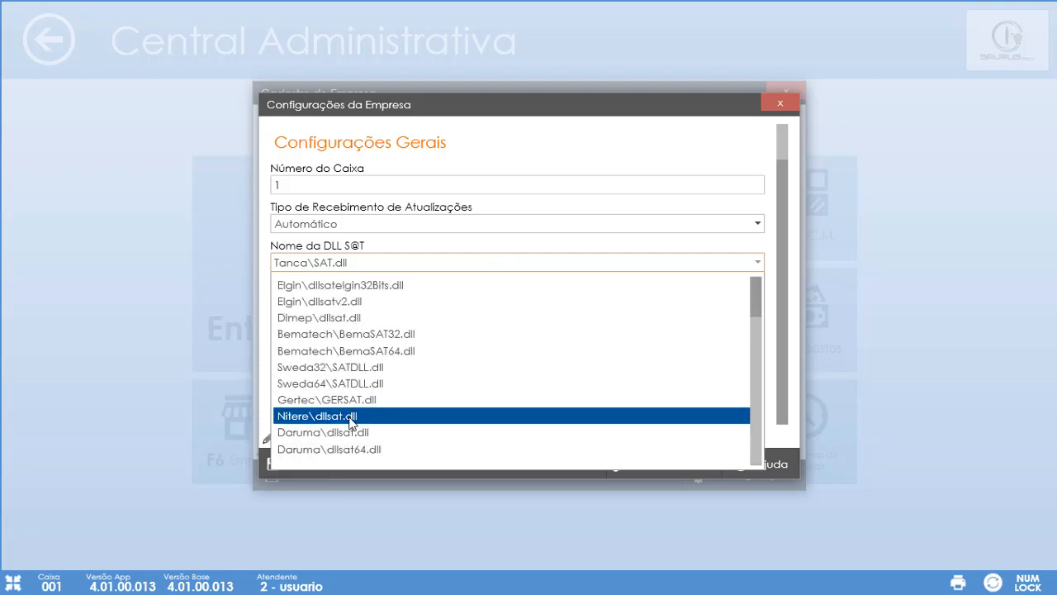
pyautogui.click(354, 419)
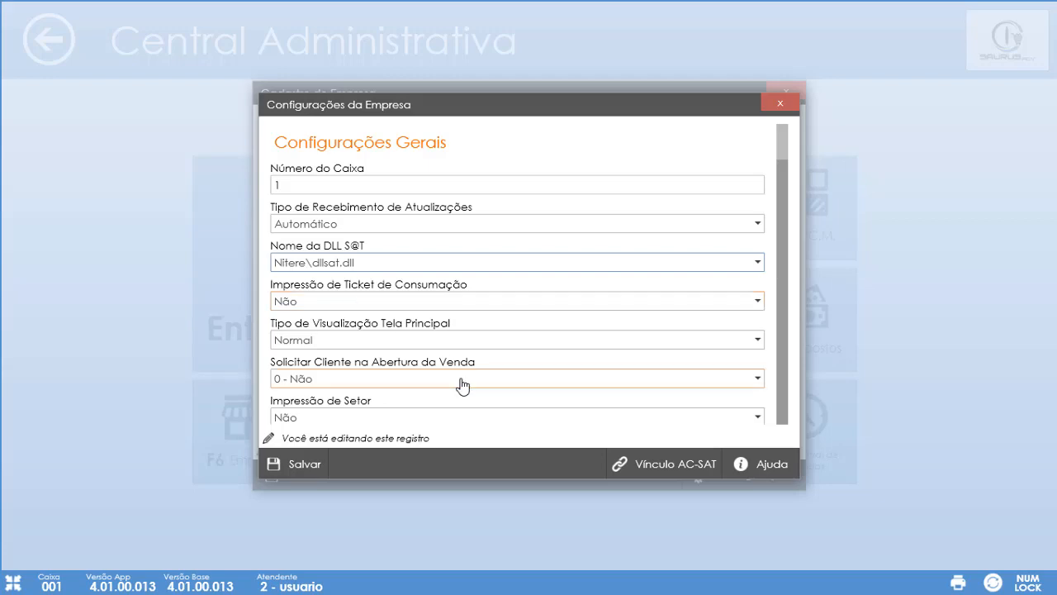
pyautogui.scroll(-6, 460, 384)
pyautogui.scroll(6, 460, 384)
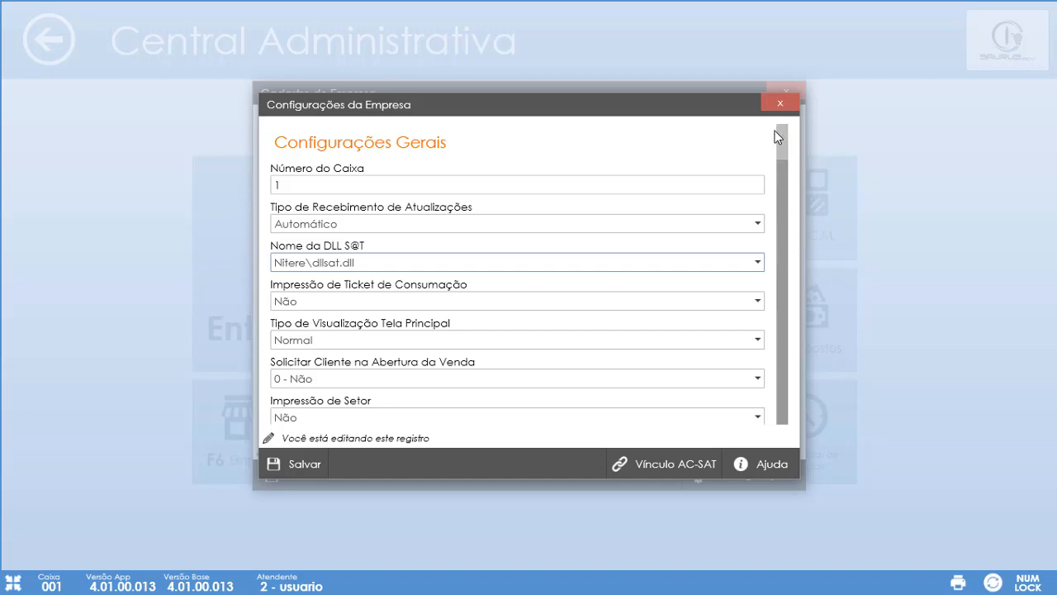
pyautogui.moveTo(777, 143); pyautogui.dragTo(797, 179)
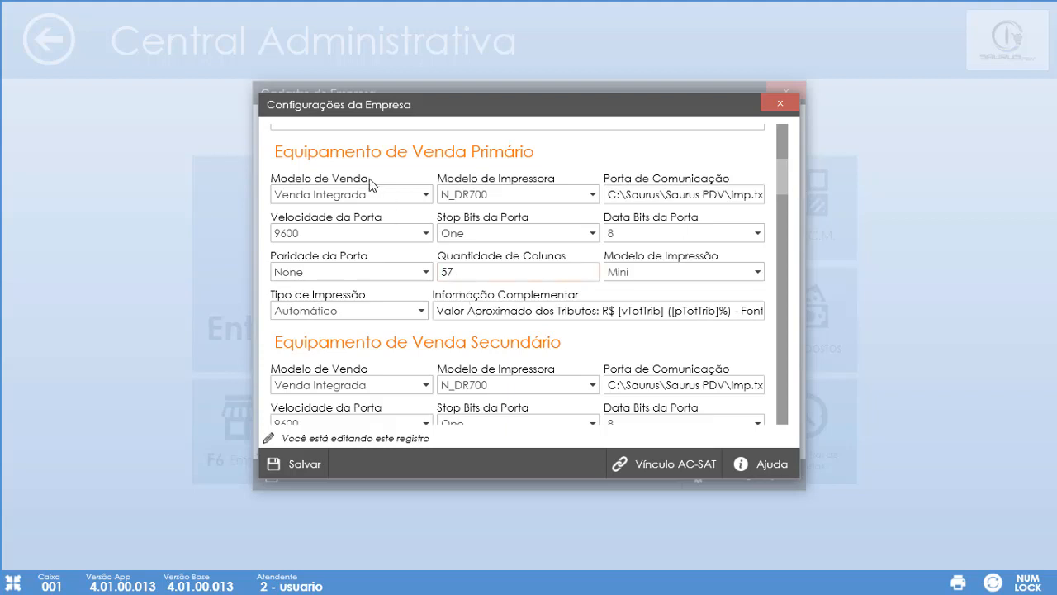
# - Set the primary Modelo de Venda to SAT CF-e and Modelo de Impressora to N_EPSON_TMT20
pyautogui.click(417, 201)
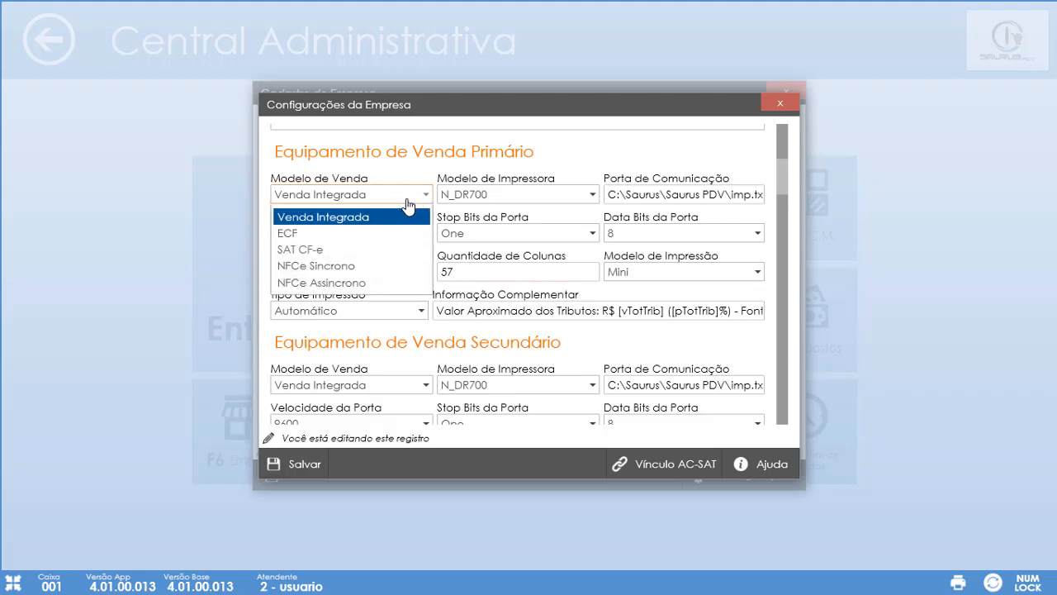
pyautogui.click(329, 256)
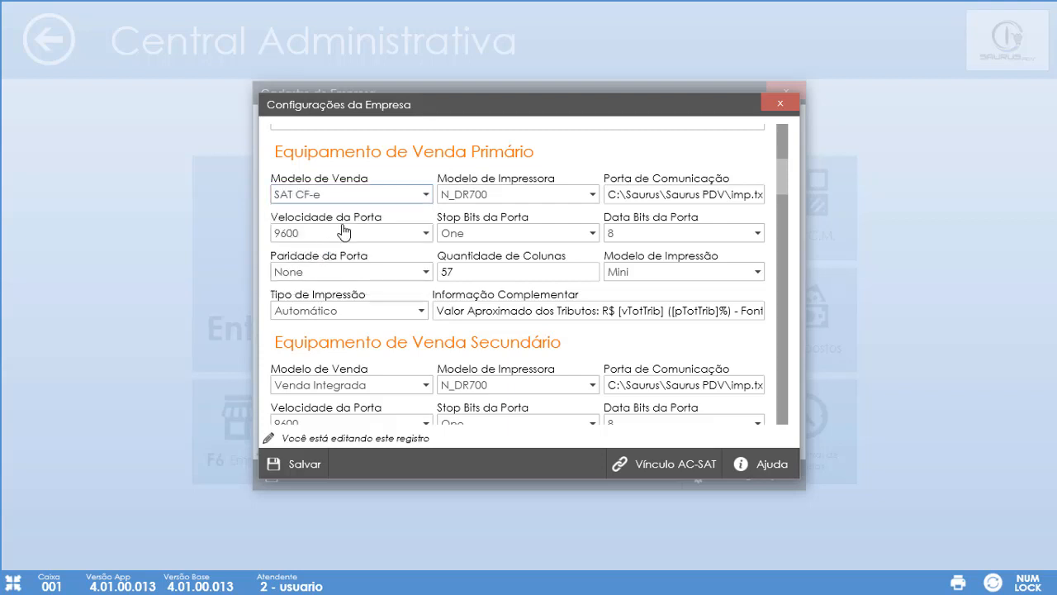
pyautogui.click(452, 201)
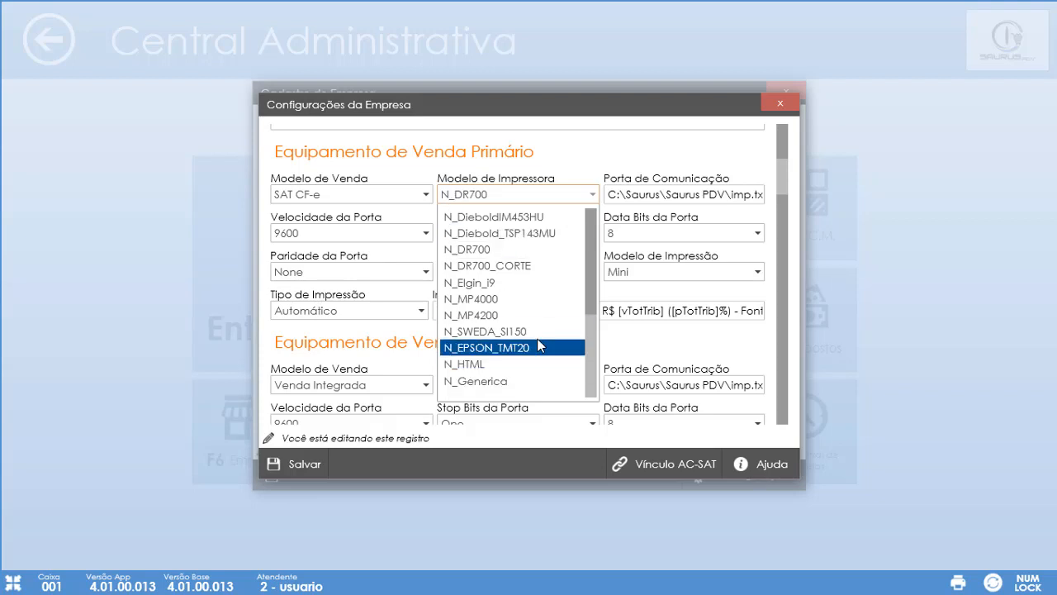
pyautogui.click(529, 351)
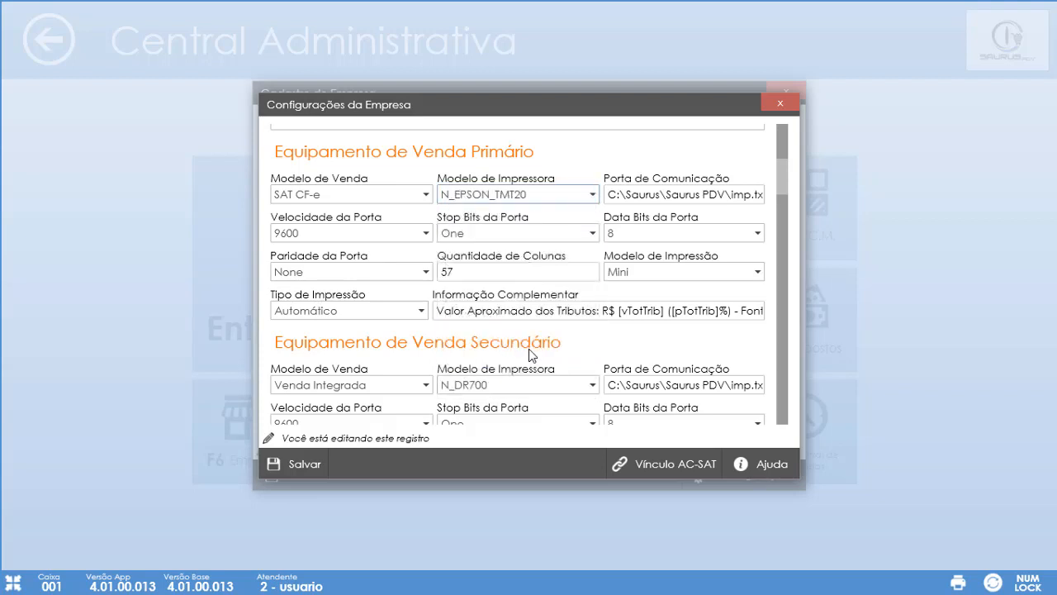
# - Replace the primary communication port with \\localhost\epson
pyautogui.click(620, 196)
pyautogui.moveTo(620, 195); pyautogui.dragTo(623, 197)
pyautogui.press('Delete')
pyautogui.press('Delete')
pyautogui.press('Delete')
pyautogui.press('Delete')
pyautogui.press('Delete')
pyautogui.press('Delete')
pyautogui.press('Delete')
pyautogui.press('Delete')
pyautogui.press('Delete')
pyautogui.press('Delete')
pyautogui.press('Delete')
pyautogui.press('Delete')
pyautogui.press('Delete')
pyautogui.press('Delete')
pyautogui.press('Delete')
pyautogui.press('Delete')
pyautogui.press('Delete')
pyautogui.press('Delete')
pyautogui.press('Delete')
pyautogui.press('Delete')
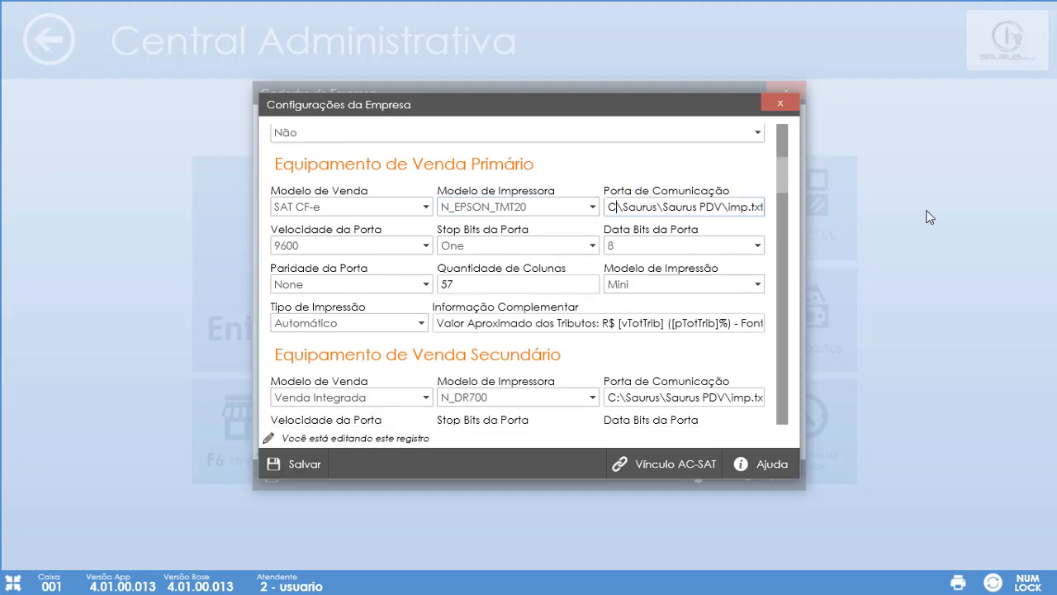
pyautogui.press('BackSpace')
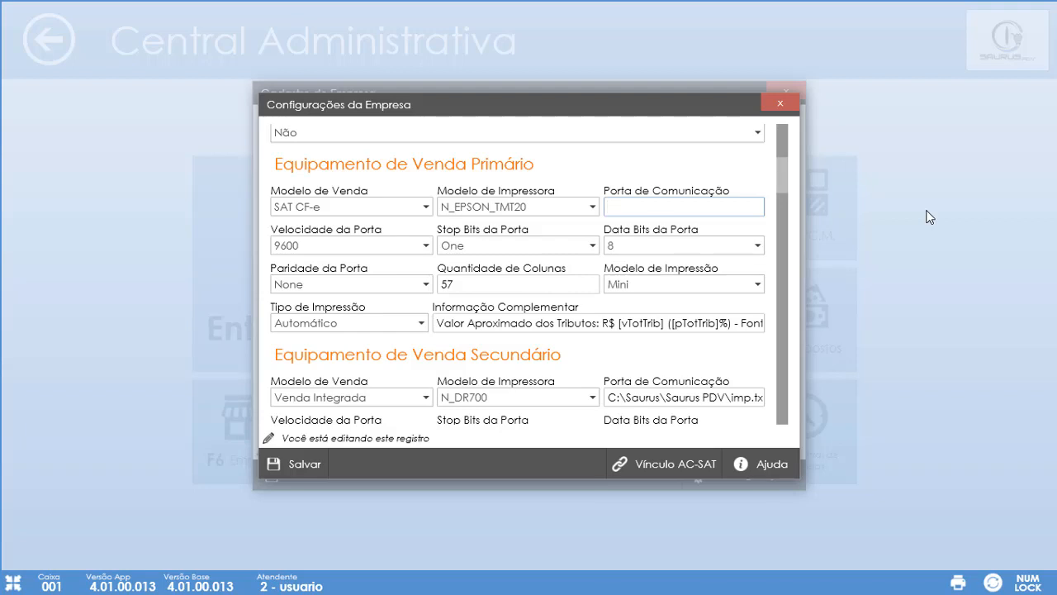
pyautogui.write('\\\\localhost\\epson')
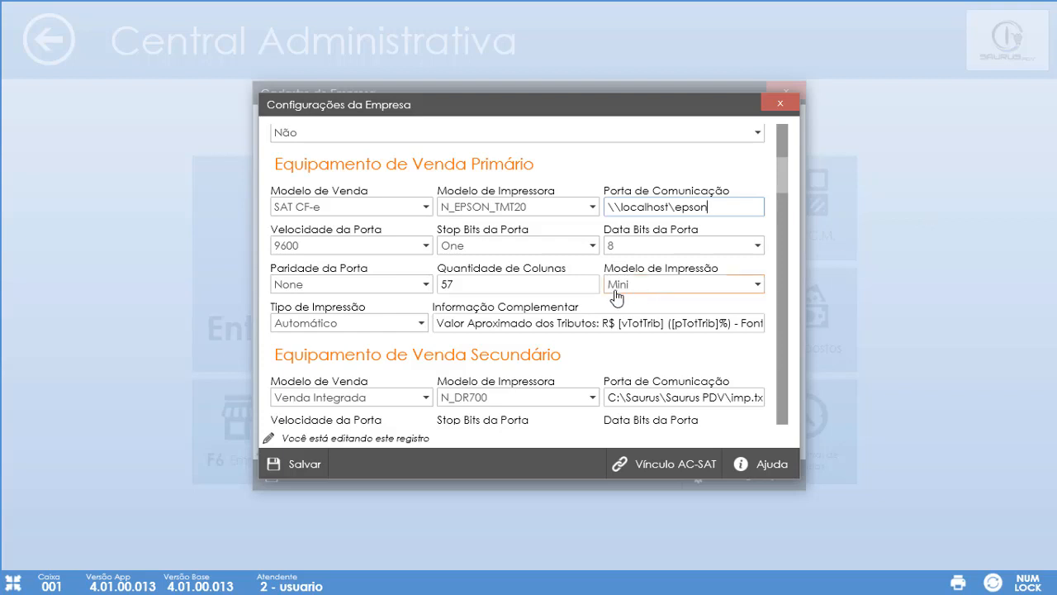
# - Change the primary column count from 57 to 63 and save the company settings
pyautogui.click(509, 286)
pyautogui.press('BackSpace')
pyautogui.press('BackSpace')
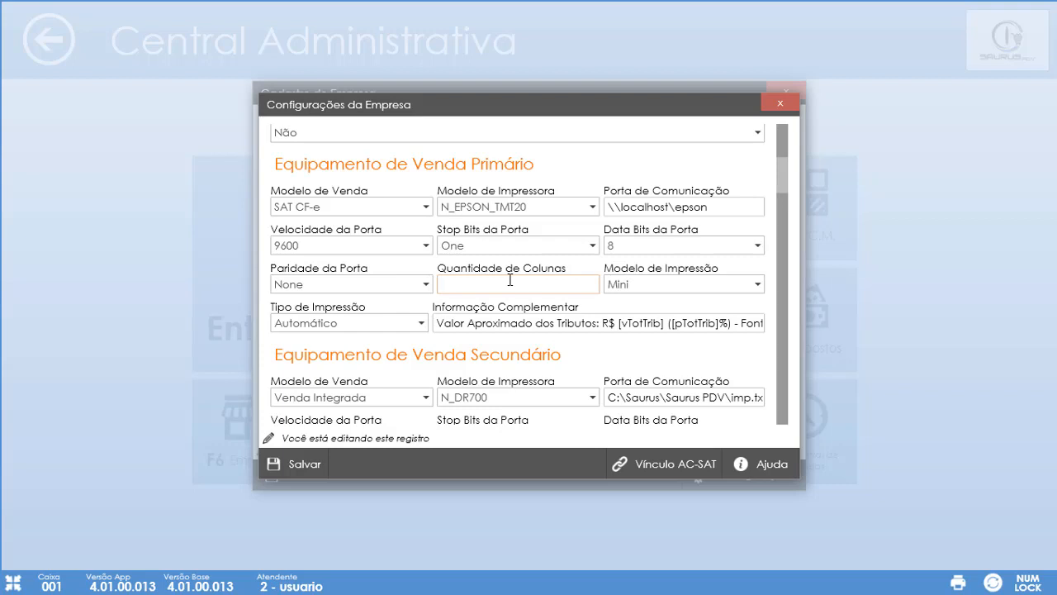
pyautogui.write('63')
pyautogui.click(510, 281)
pyautogui.click(303, 465)
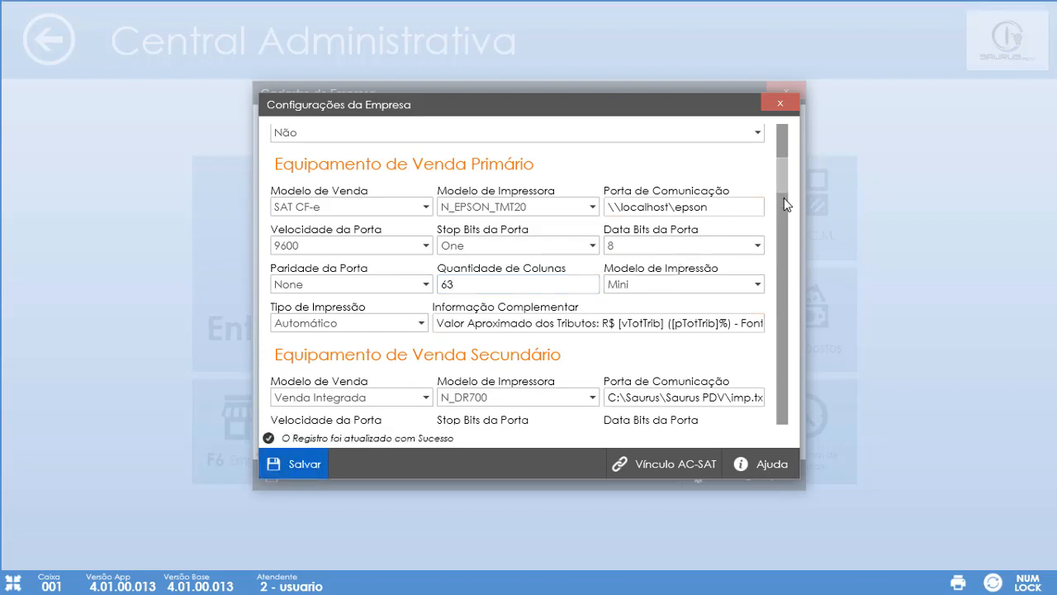
# - Give Equipamento de Venda Secundário printer N_EPSON_TMT20, port \\localhost\epson and 63 columns
pyautogui.scroll(-4, 785, 190)
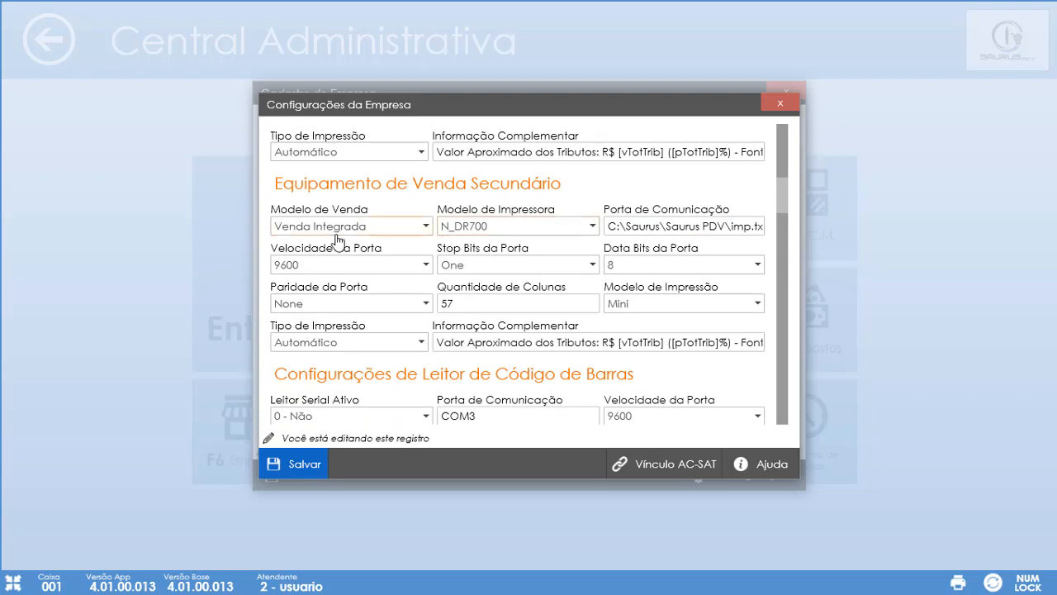
pyautogui.click(460, 232)
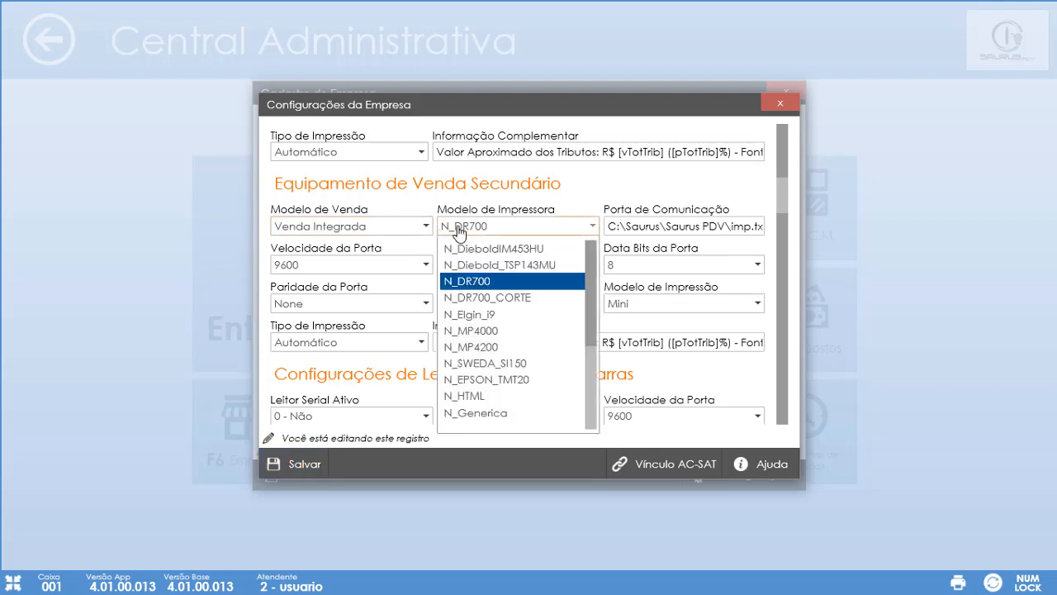
pyautogui.click(508, 382)
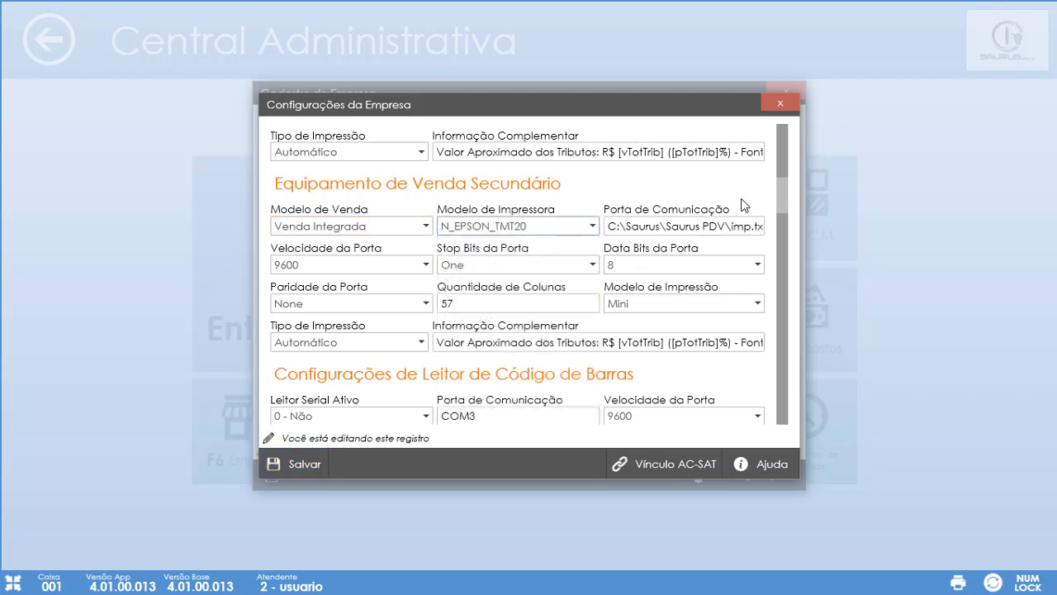
pyautogui.tripleClick(721, 227)
pyautogui.press('BackSpace')
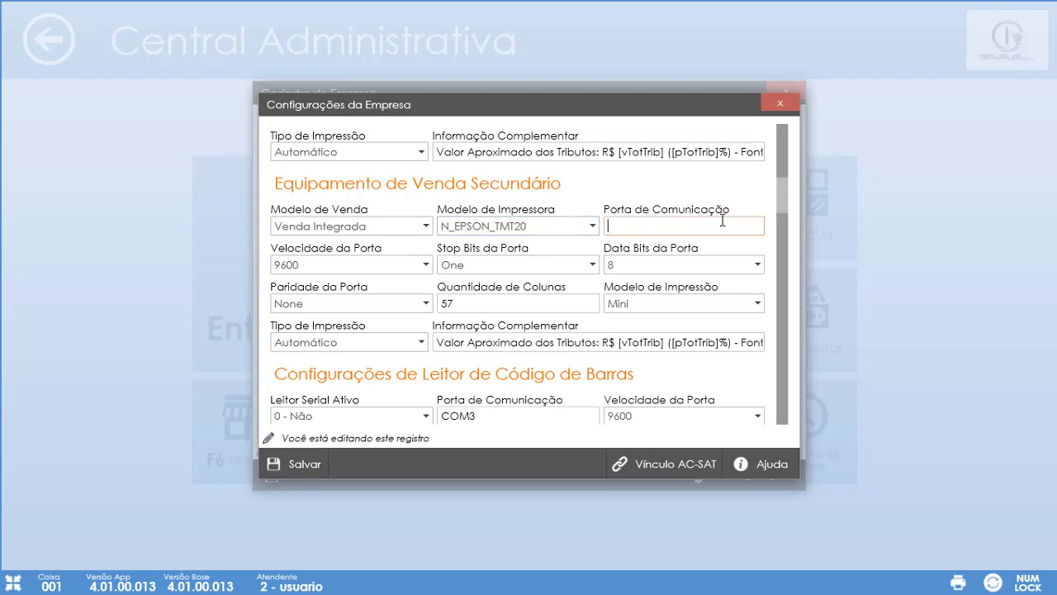
pyautogui.write('\\\\localhost\\epsoon')
pyautogui.press('BackSpace')
pyautogui.press('BackSpace')
pyautogui.write('n')
pyautogui.click(524, 305)
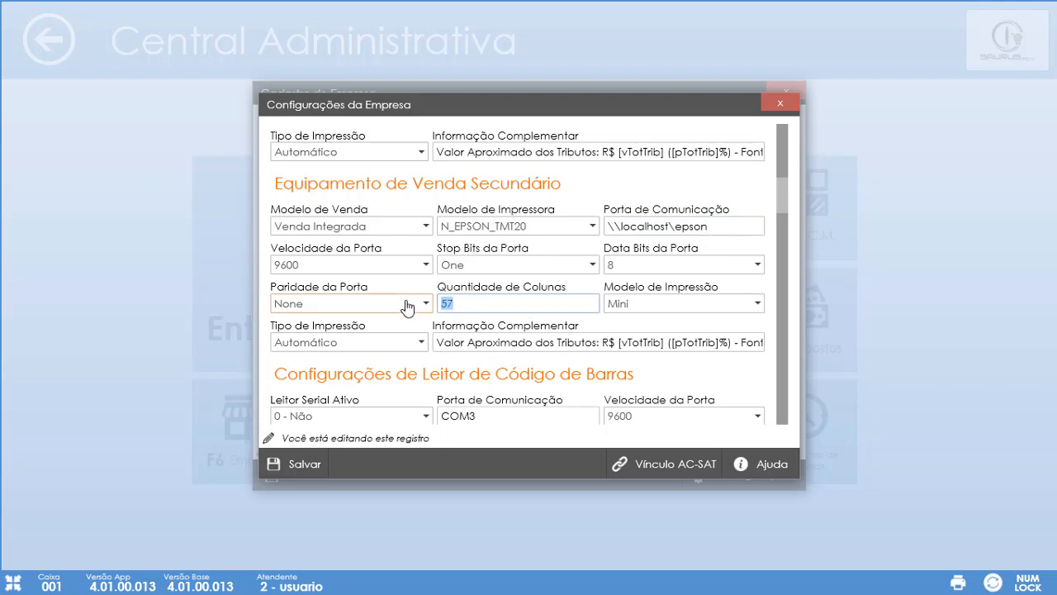
pyautogui.write('63')
# - Save, keep the secondary Tipo de Impressão as Automático, and save again
pyautogui.click(289, 472)
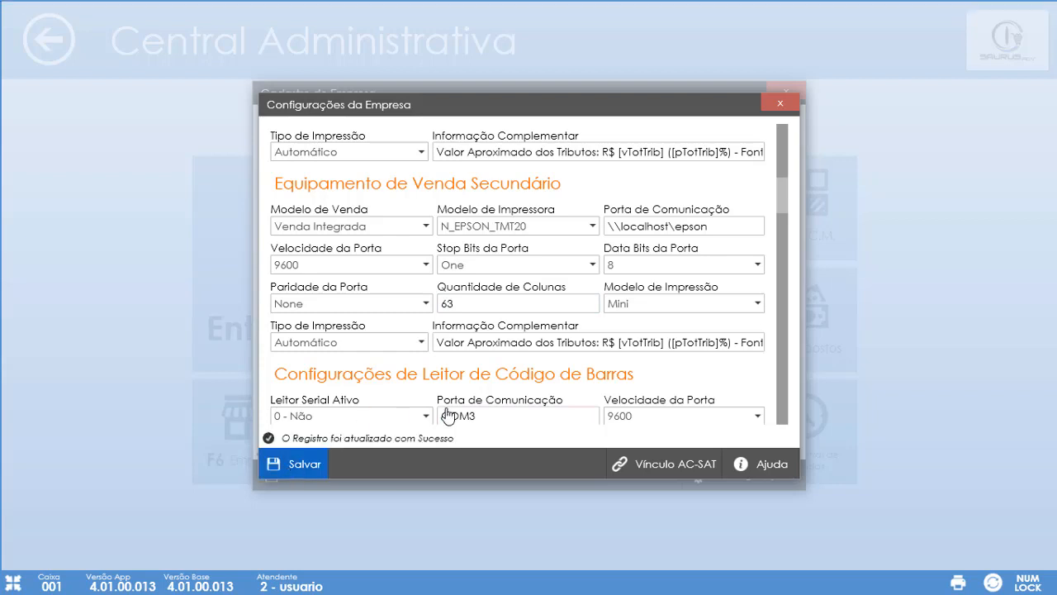
pyautogui.click(386, 345)
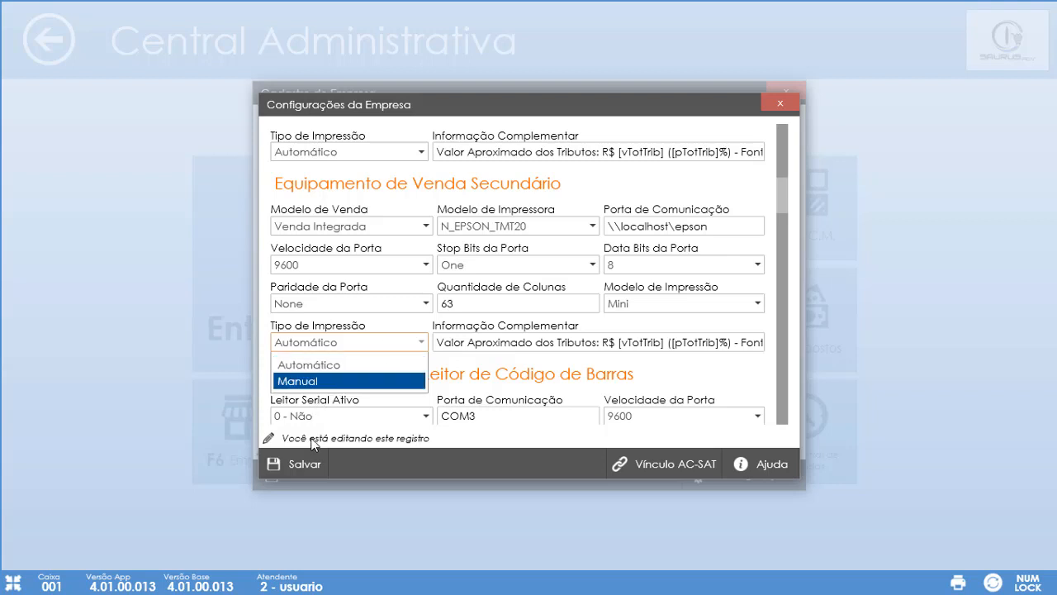
pyautogui.click(356, 348)
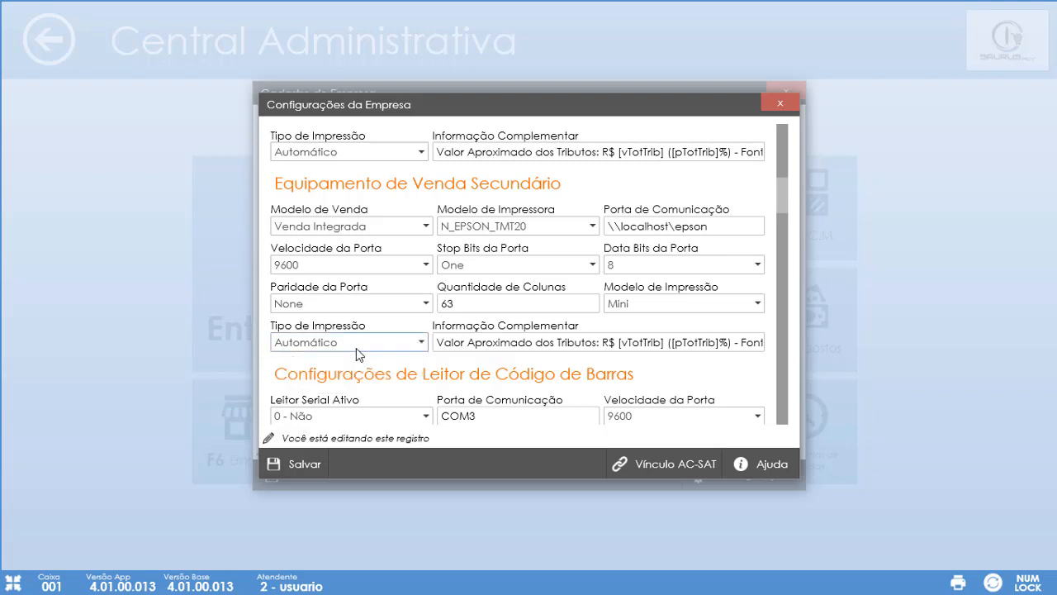
pyautogui.click(320, 462)
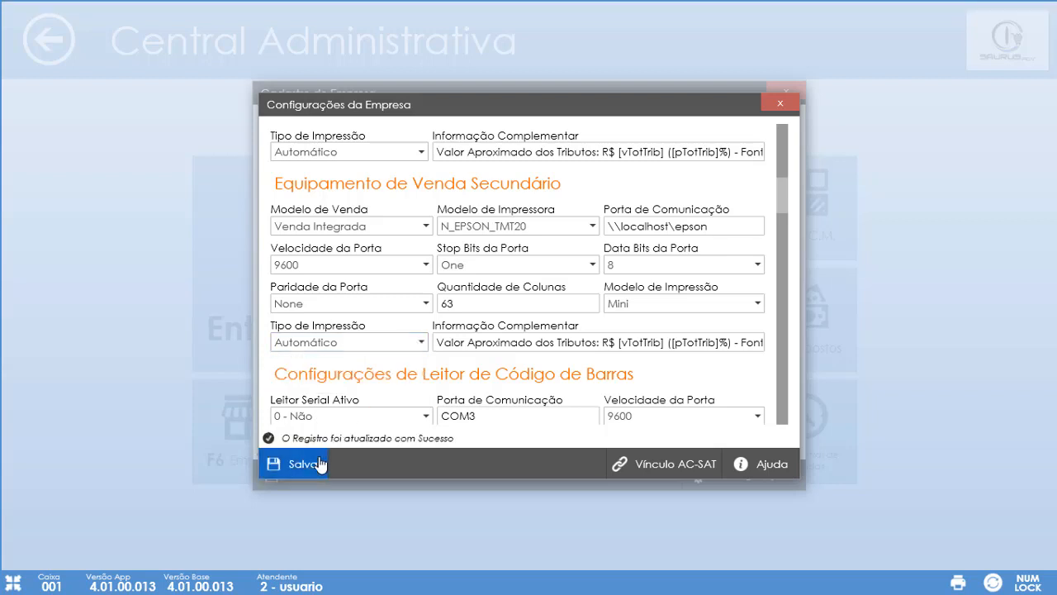
# - Jump to Modelo 59 - Sat CF-e, check the software house CNPJ and application signature, and save
pyautogui.scroll(-1, 787, 207)
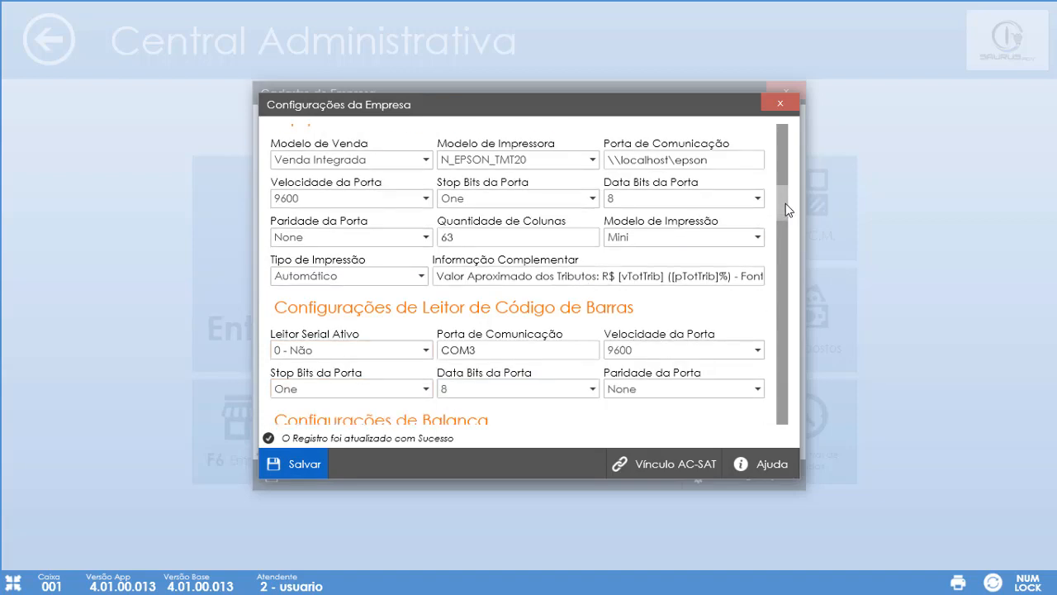
pyautogui.scroll(1, 787, 207)
pyautogui.scroll(-1, 787, 212)
pyautogui.scroll(-1, 787, 212)
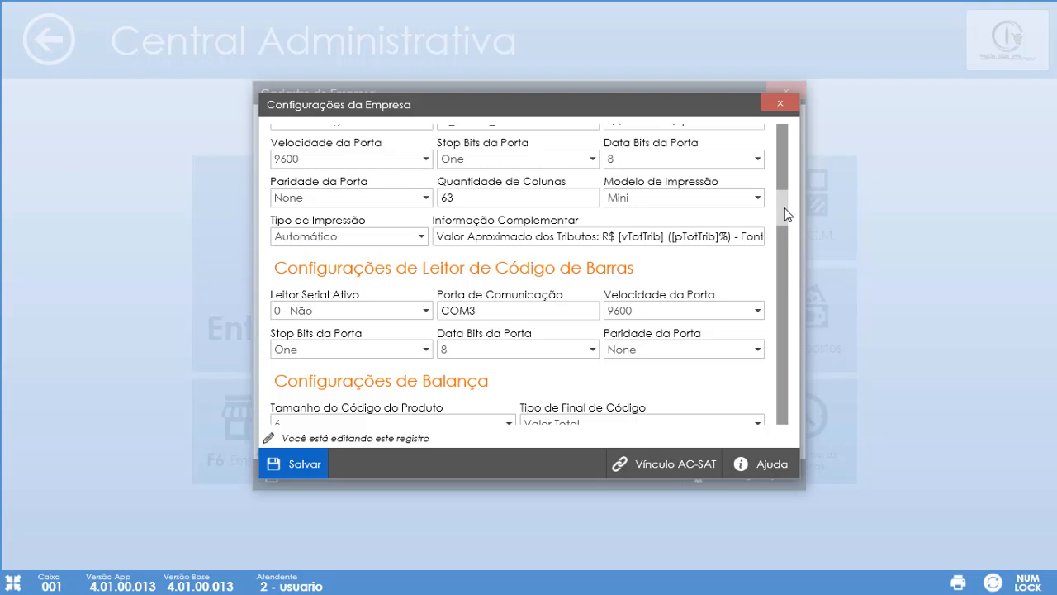
pyautogui.click(658, 481)
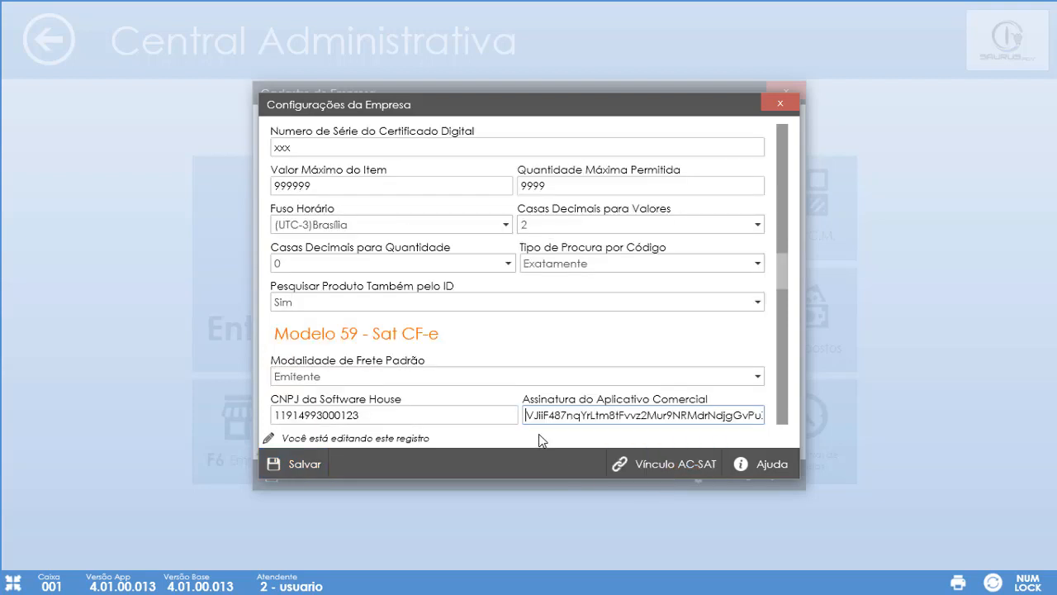
pyautogui.hotkey('ctrl', 'a')
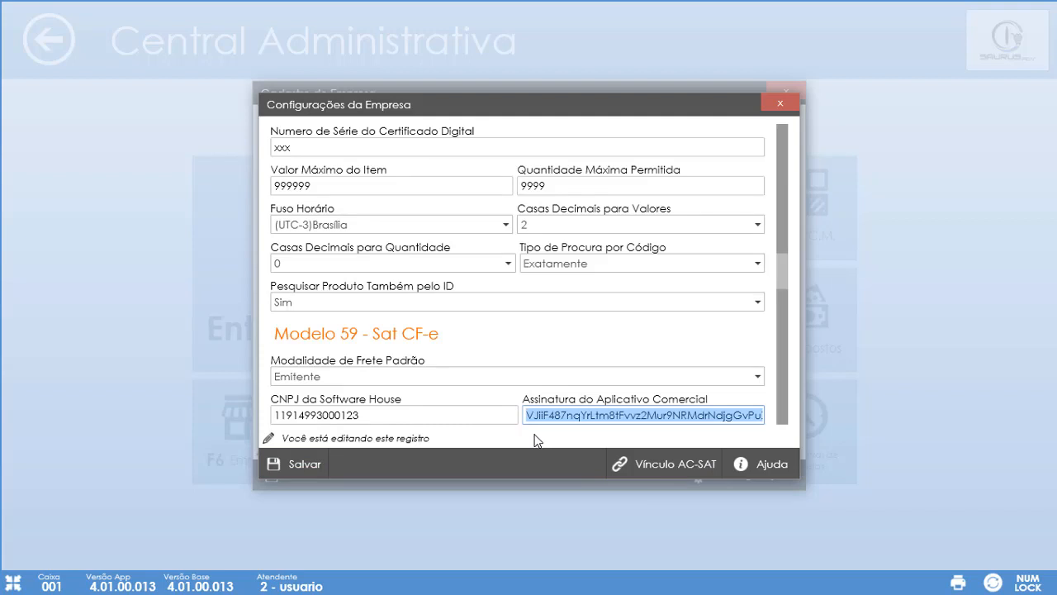
pyautogui.moveTo(389, 418); pyautogui.dragTo(262, 423)
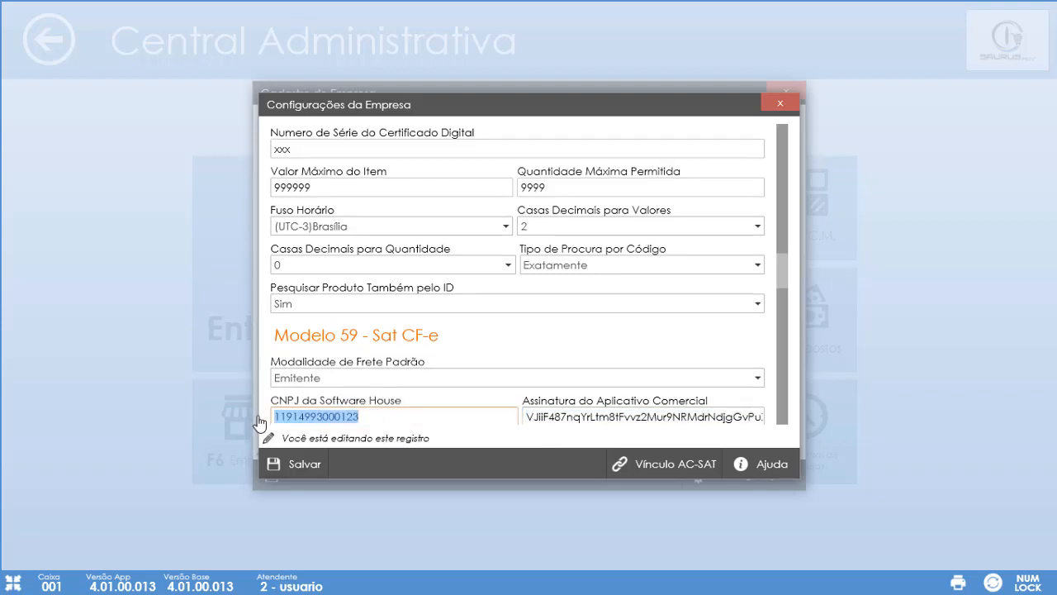
pyautogui.click(562, 416)
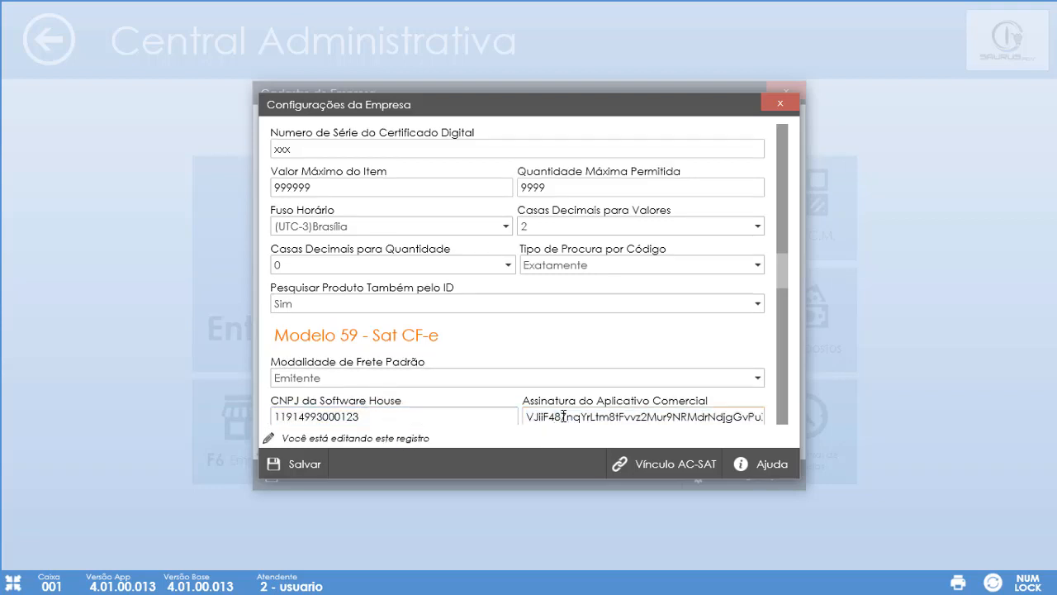
pyautogui.hotkey('ctrl', 'a')
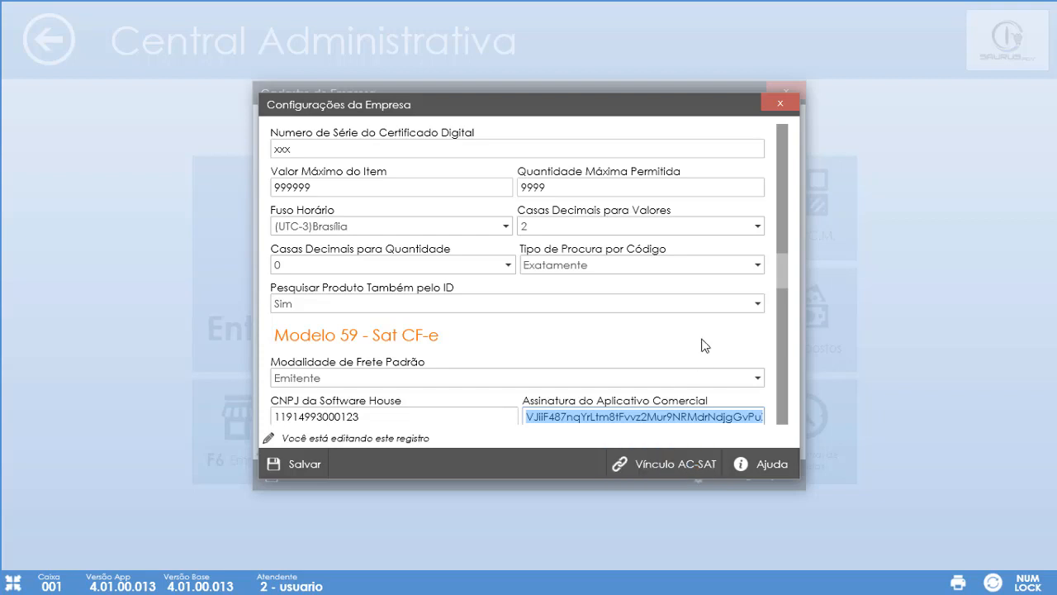
pyautogui.click(307, 466)
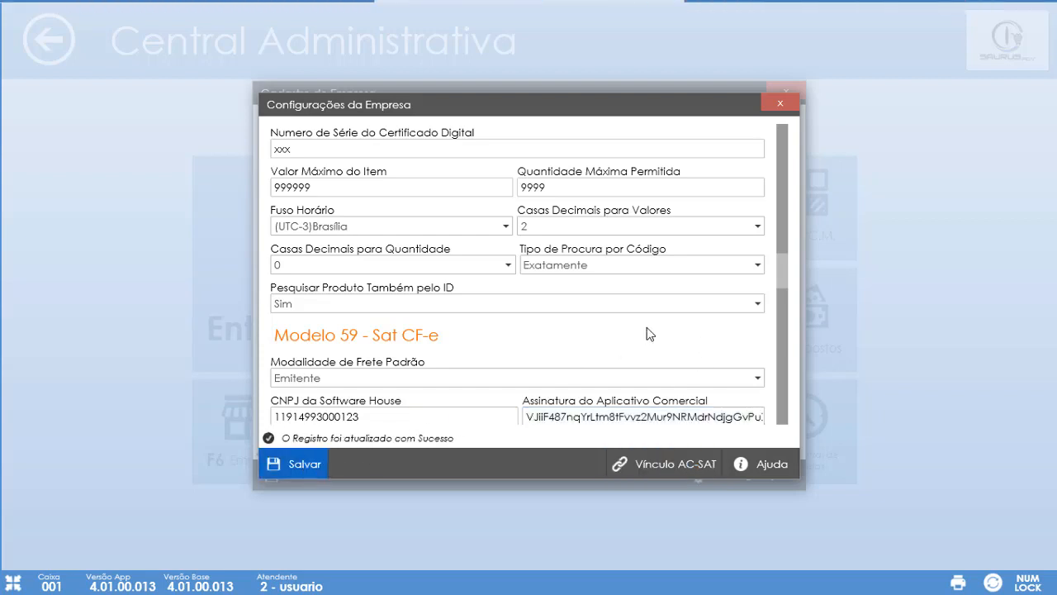
# - Scroll back through Configurações da Empresa to Configurações Gerais and save the settings
pyautogui.scroll(-10, 646, 330)
pyautogui.scroll(10, 646, 330)
pyautogui.scroll(-10, 648, 331)
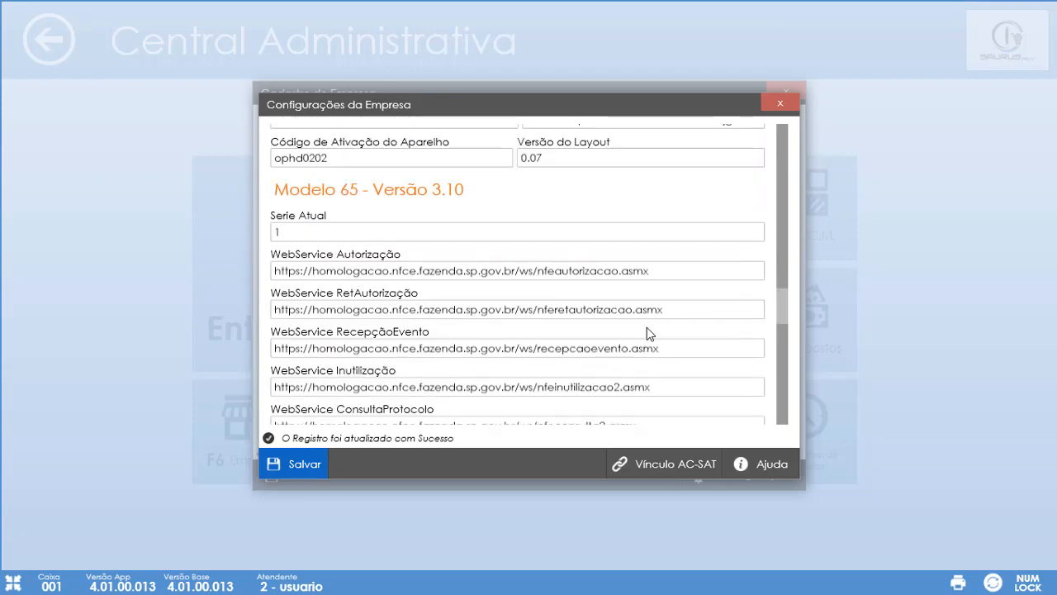
pyautogui.scroll(-5, 649, 334)
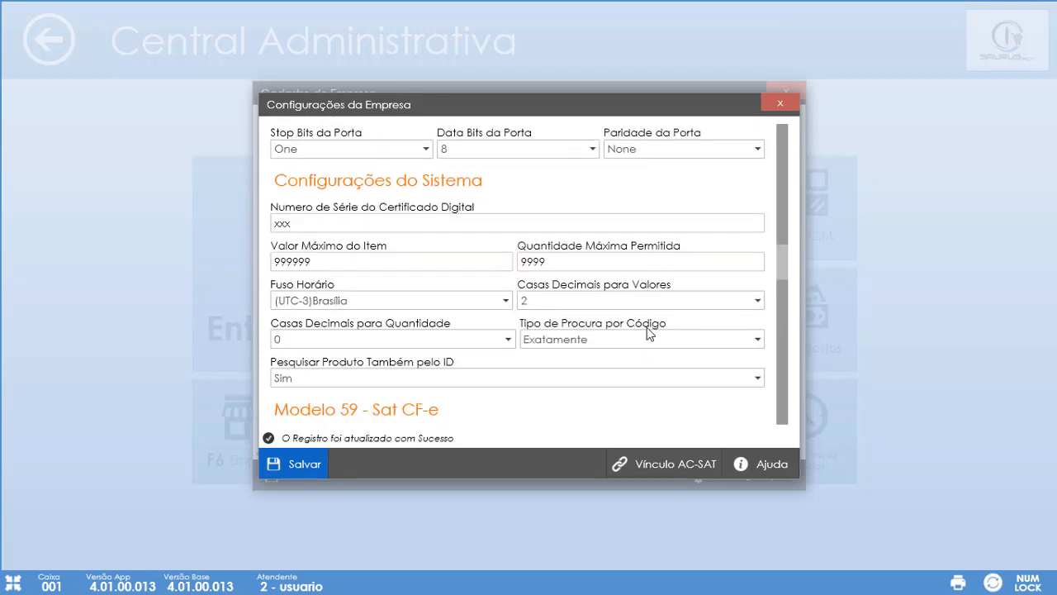
pyautogui.scroll(10, 648, 332)
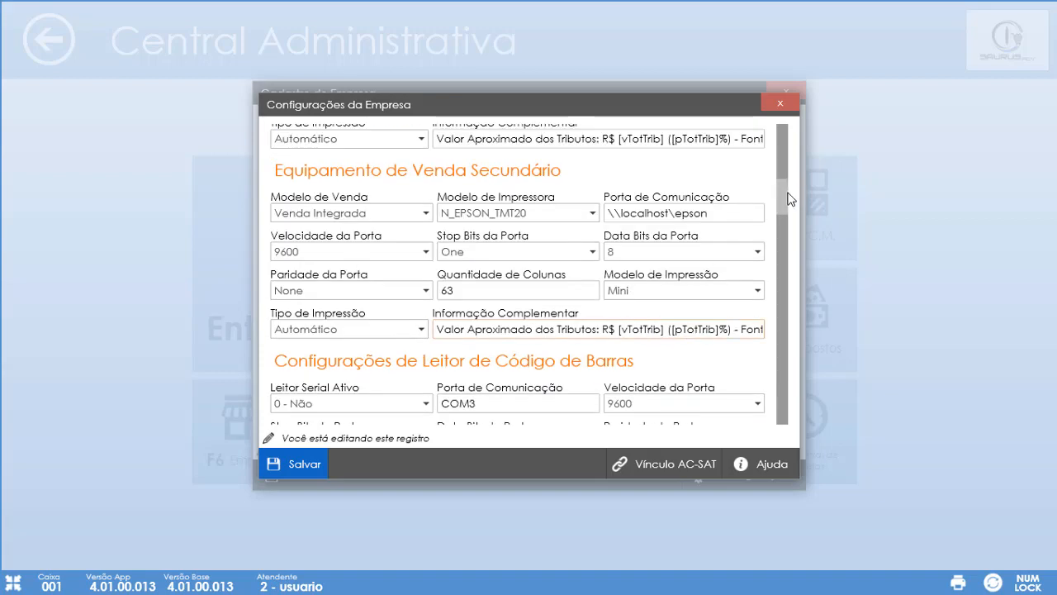
pyautogui.moveTo(784, 198); pyautogui.dragTo(798, 106)
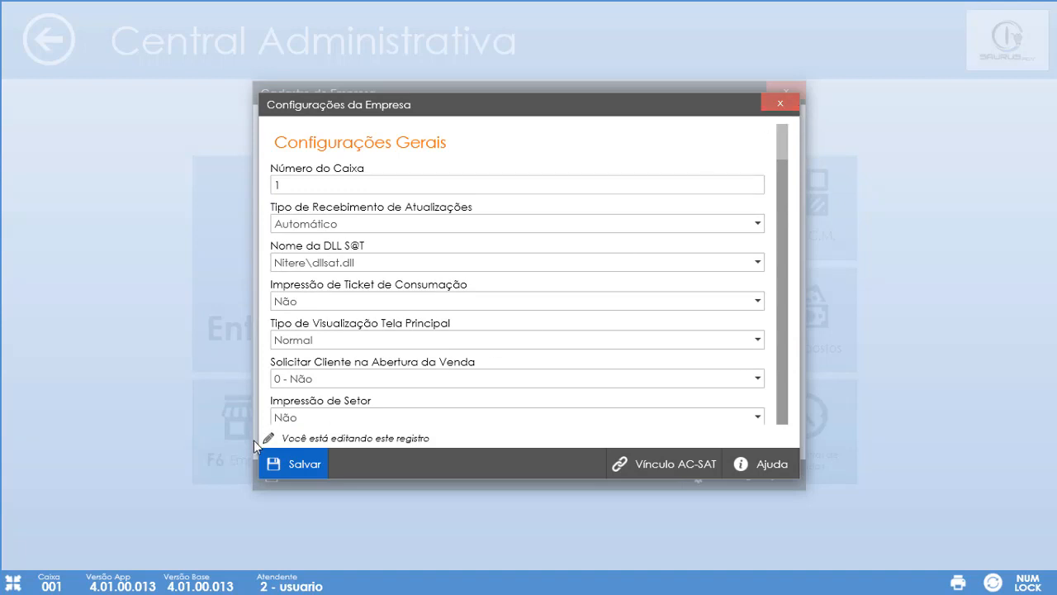
pyautogui.click(291, 465)
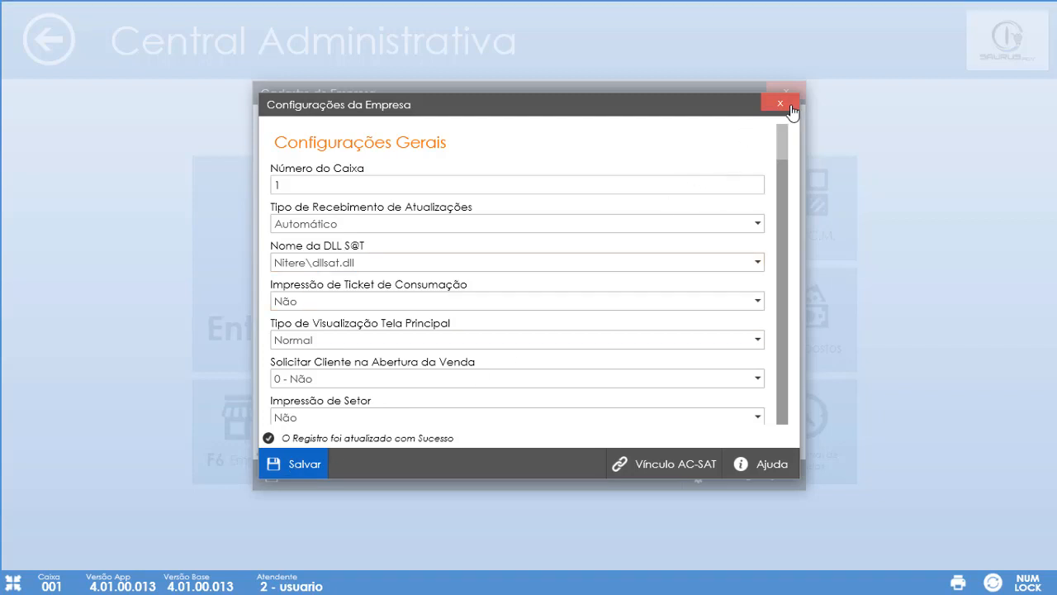
# - Close Configurações da Empresa, save the Cadastro de Empresa record, and close that form
pyautogui.click(789, 106)
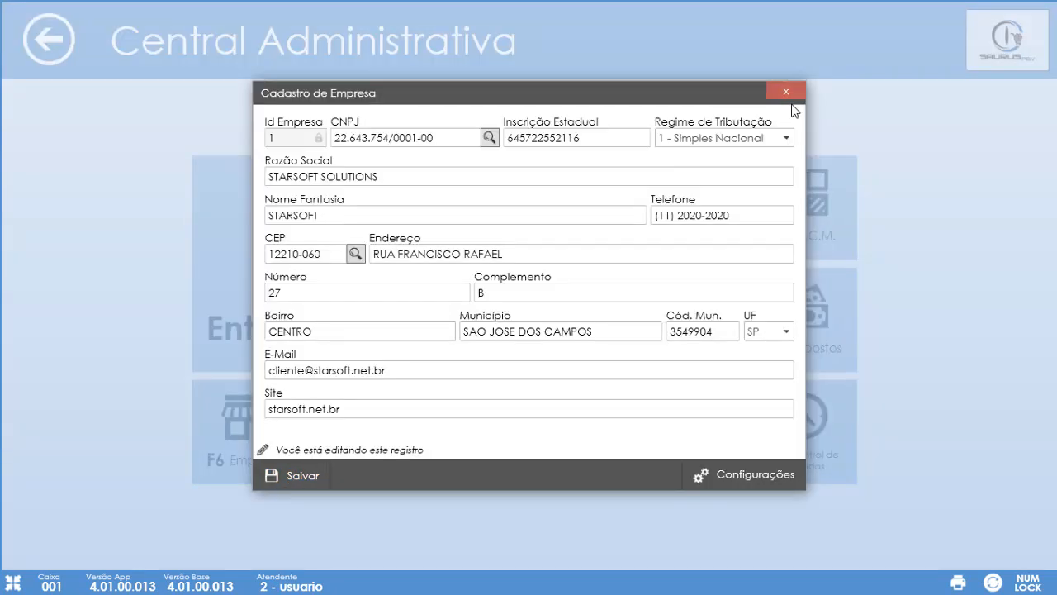
pyautogui.click(303, 488)
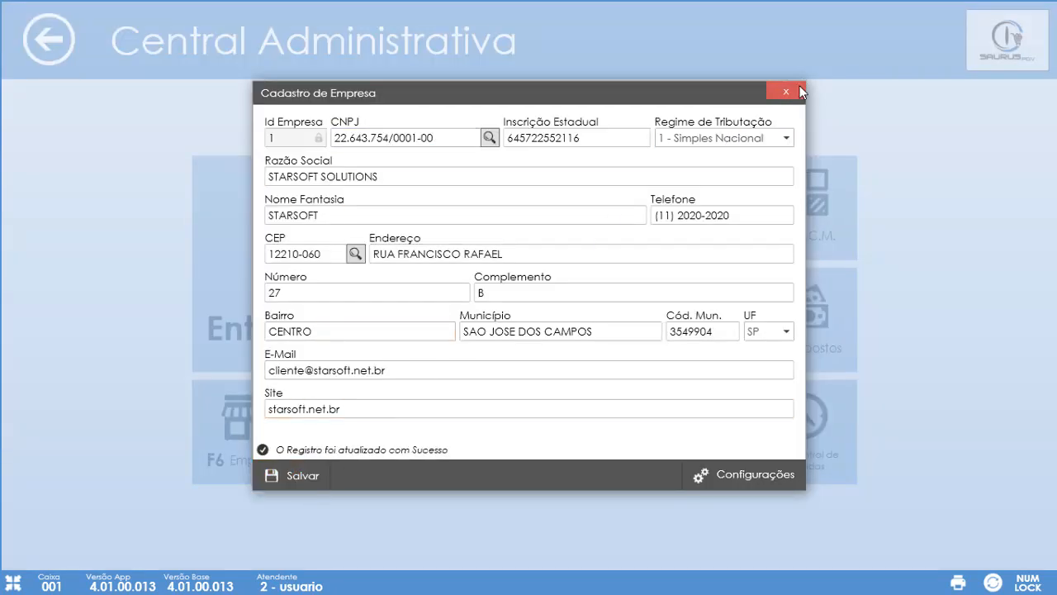
pyautogui.click(789, 91)
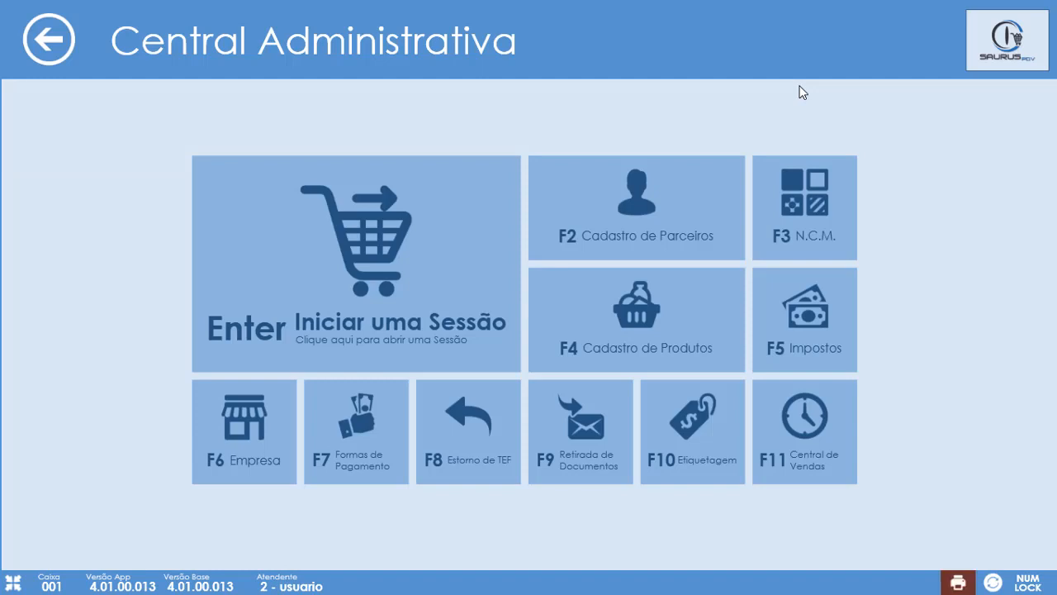